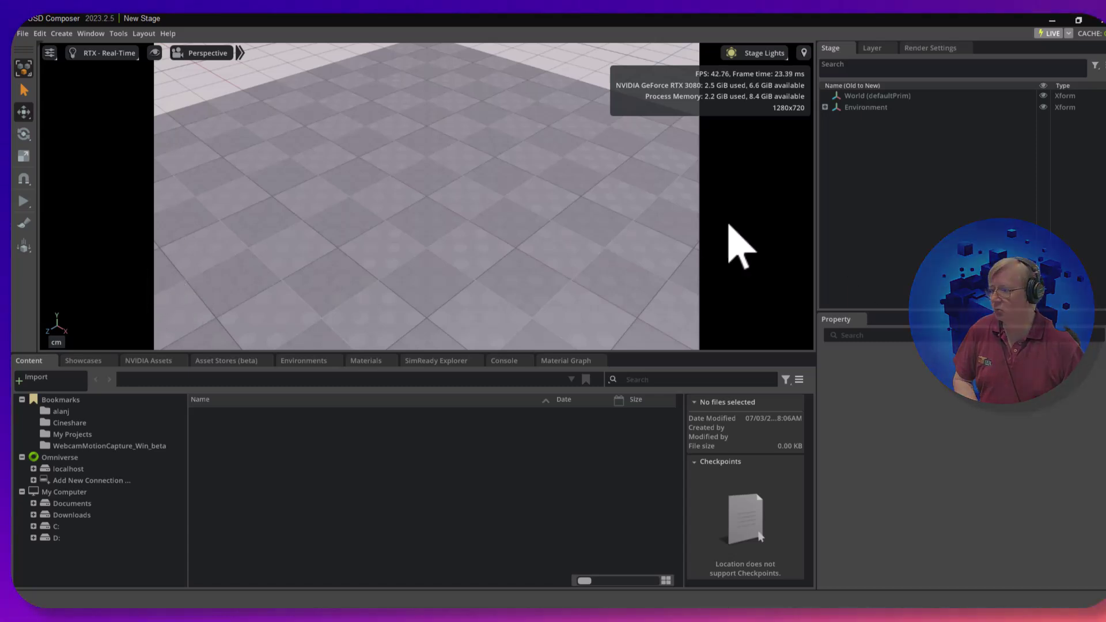
- Create a Cube mesh in the empty stage
right_click(845, 171)
mouse_move(859, 190)
mouse_move(1001, 191)
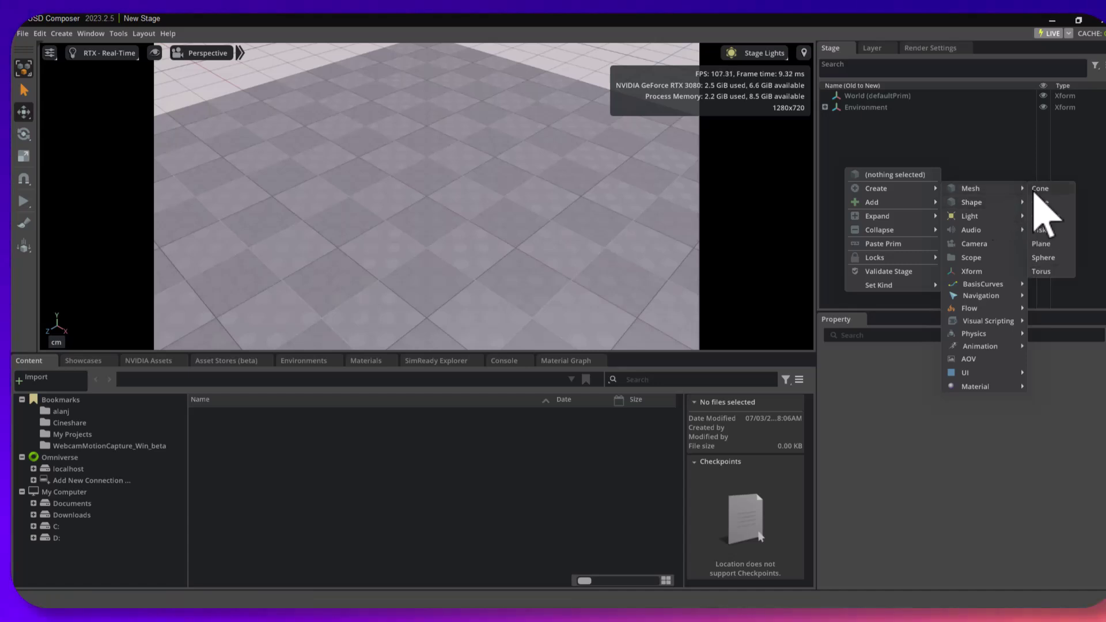
click(1039, 202)
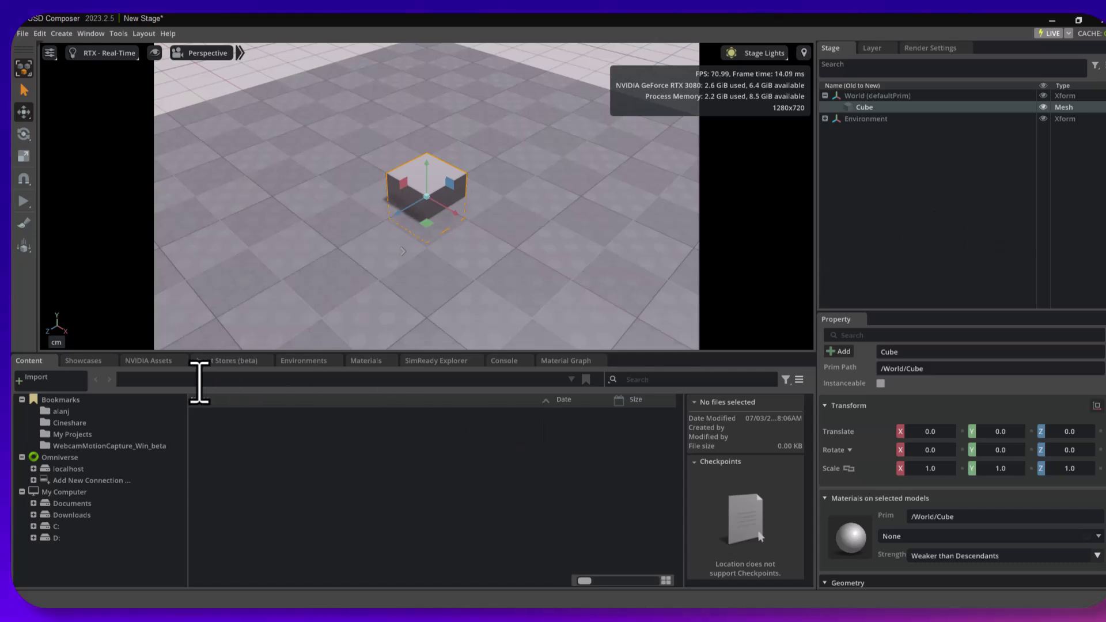
- Apply the Carpet_Pattern_Squares_Multi library material to the cube and raise the cube to about 54 cm in Y
click(380, 362)
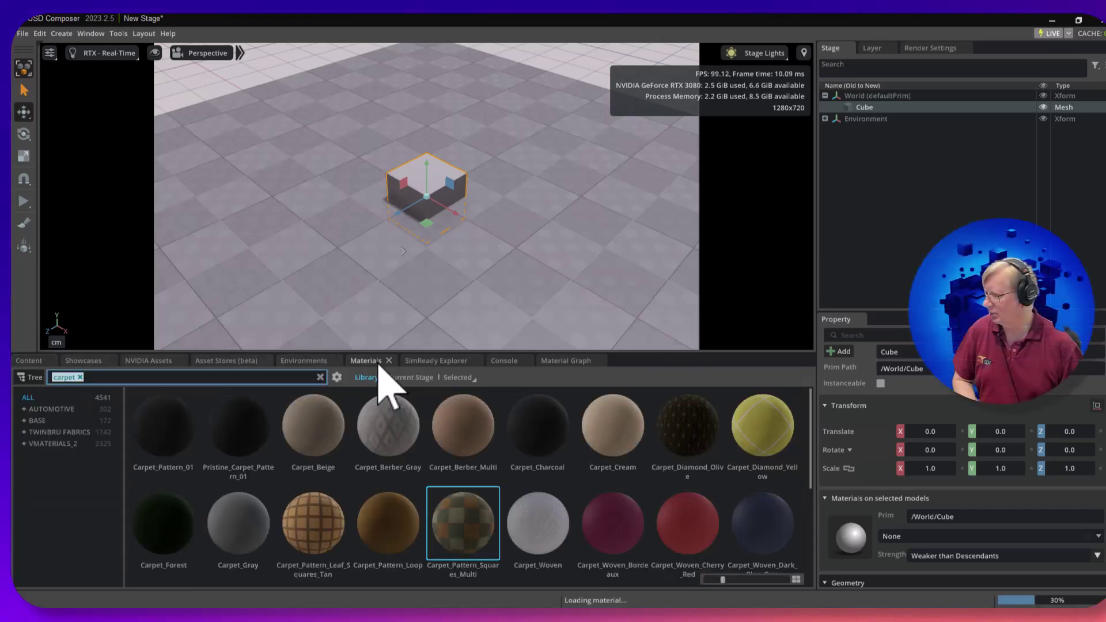
drag(463, 528, 447, 201)
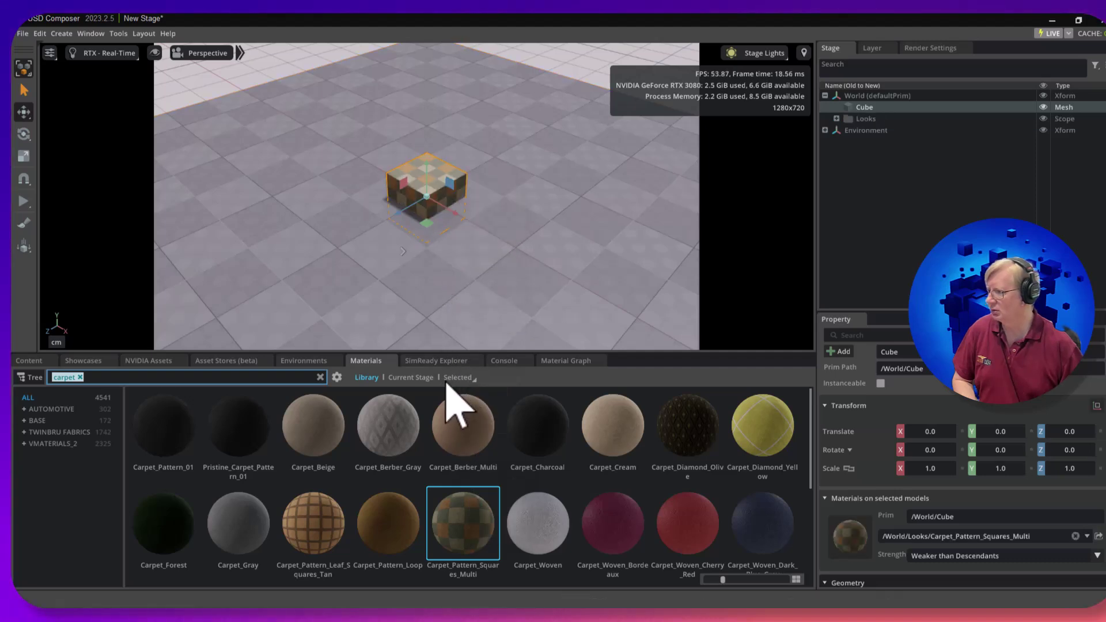
drag(425, 163, 423, 142)
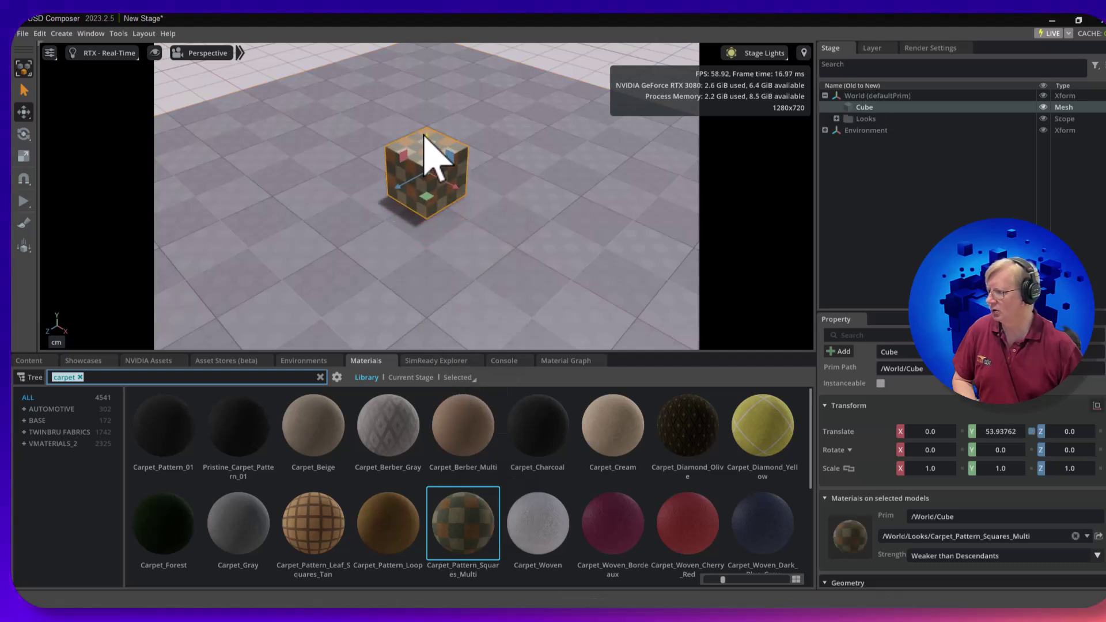
- Open the Carpet_Pattern_Squares_Multi material in the Material Graph and examine how its shader connects to the material's MDL outputs
click(837, 118)
click(869, 130)
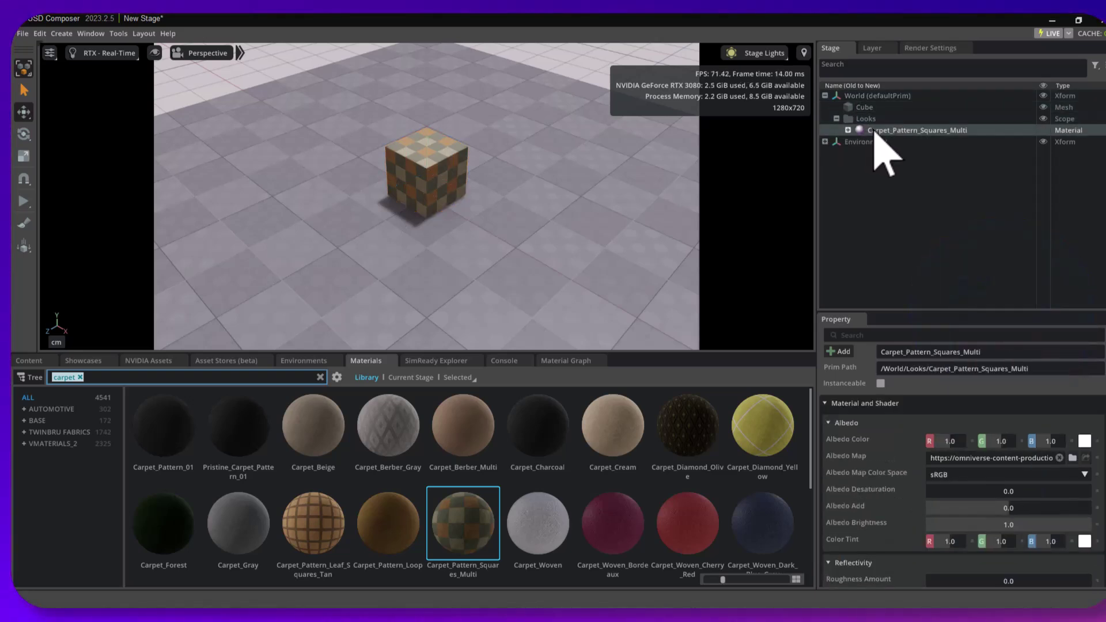
right_click(874, 131)
click(924, 275)
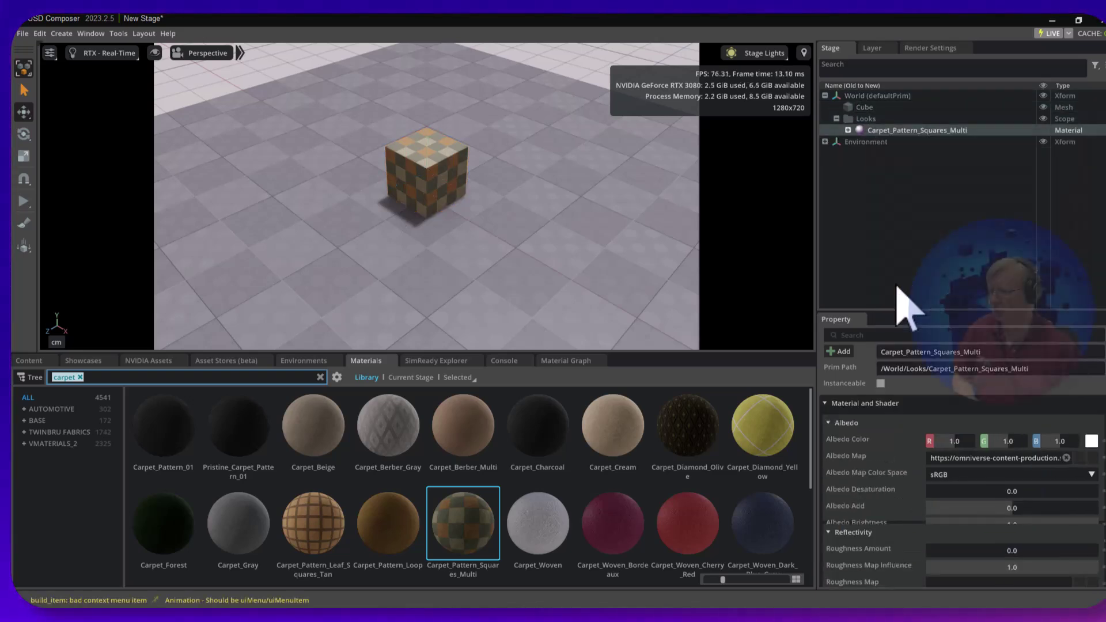
click(568, 361)
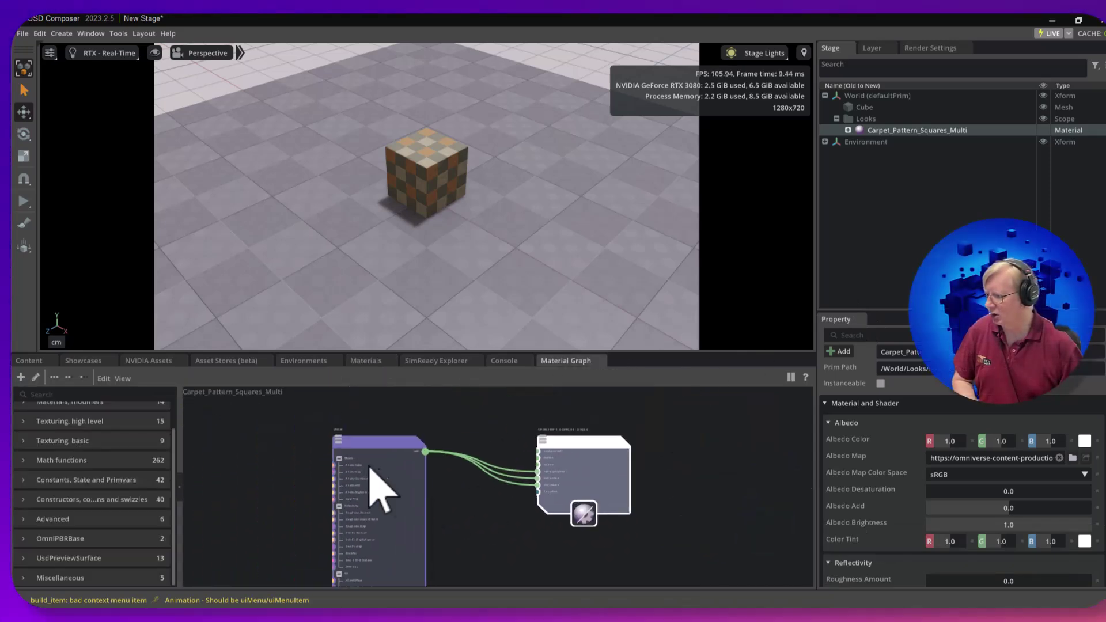
click(369, 464)
scroll(553, 495, up, 3)
scroll(550, 490, up, 2)
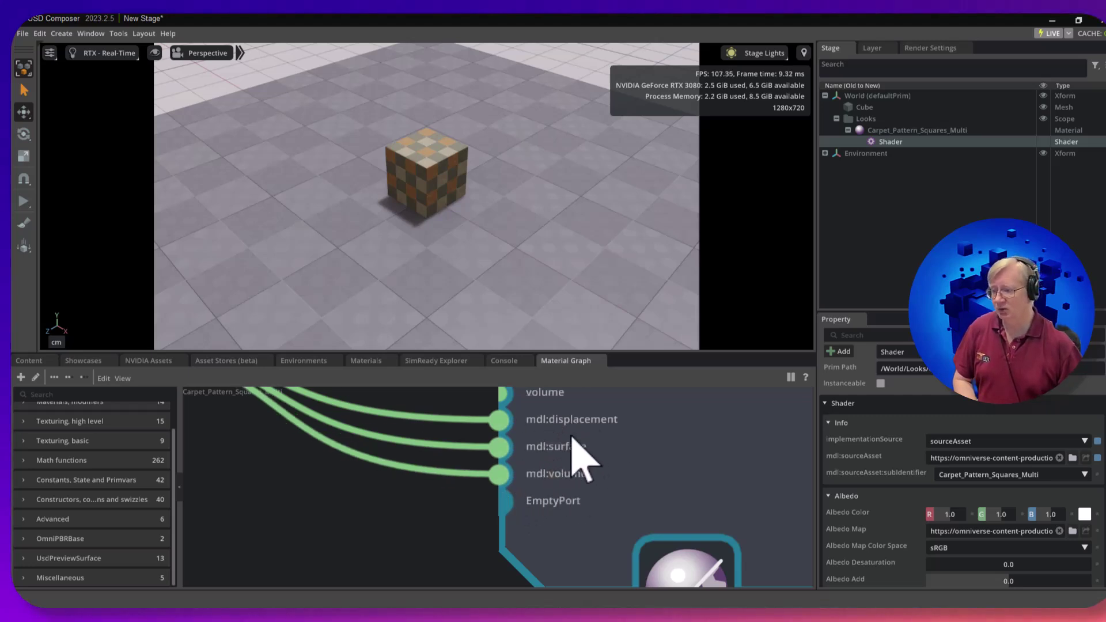
click(907, 130)
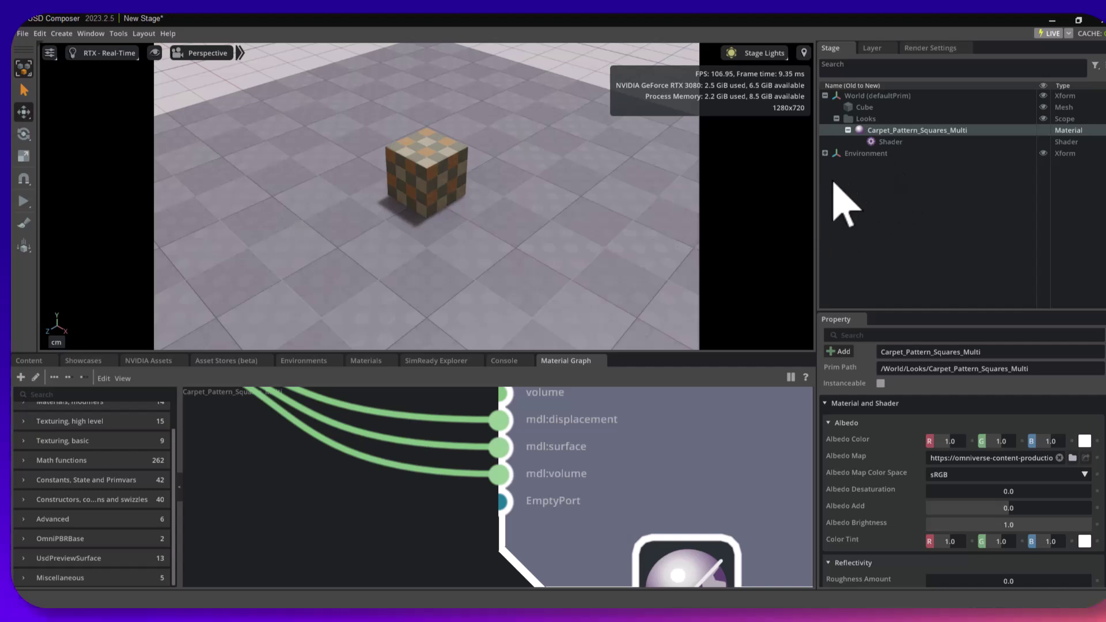
- Create a new USD Preview Surface Texture material in the stage
right_click(855, 186)
mouse_move(899, 217)
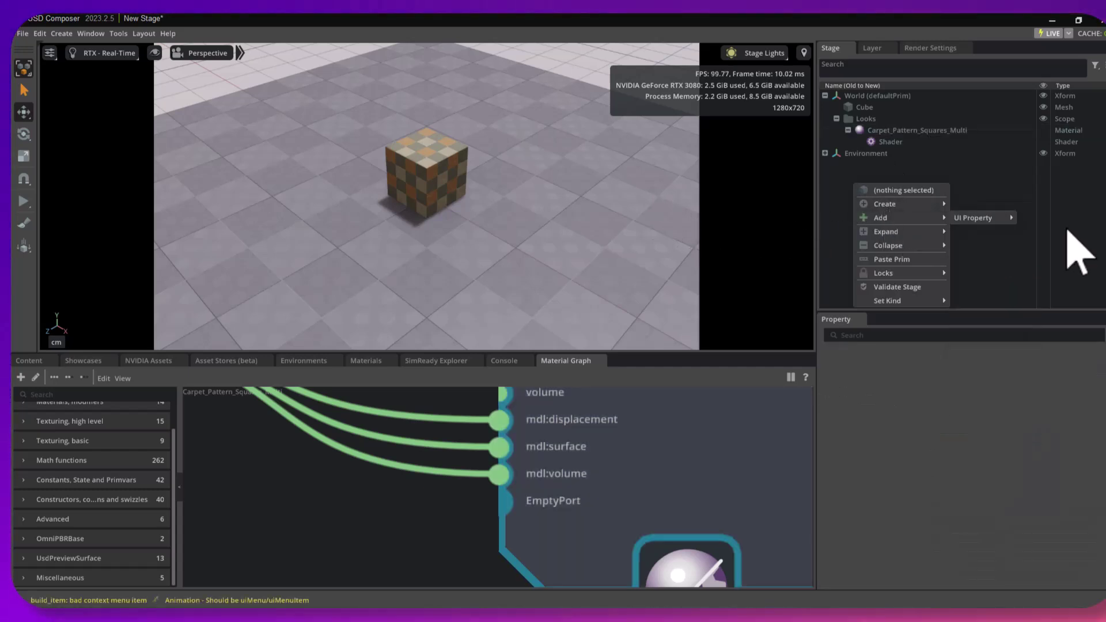
mouse_move(932, 204)
mouse_move(985, 402)
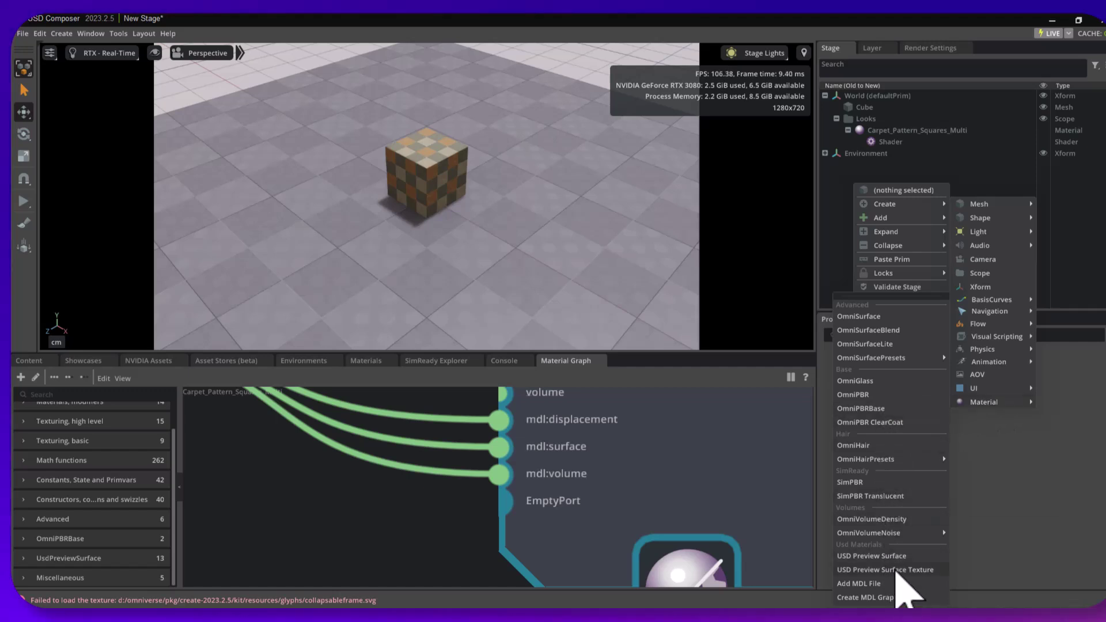
click(896, 570)
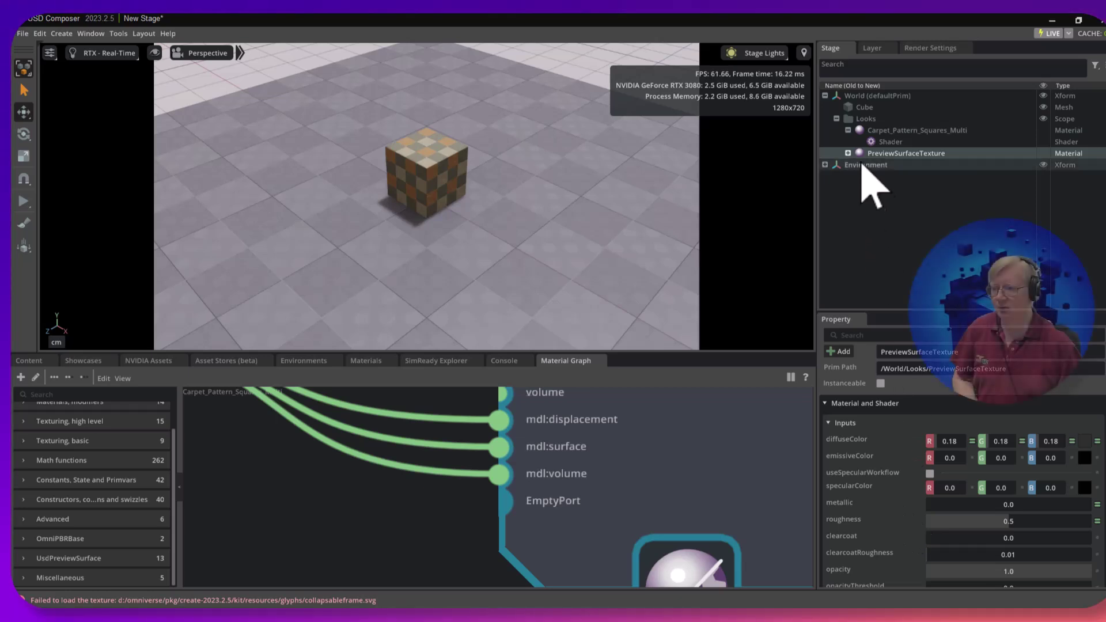
- Expand the PreviewSurfaceTexture material in the stage, open it in the Material Graph, and enlarge the graph area
click(848, 154)
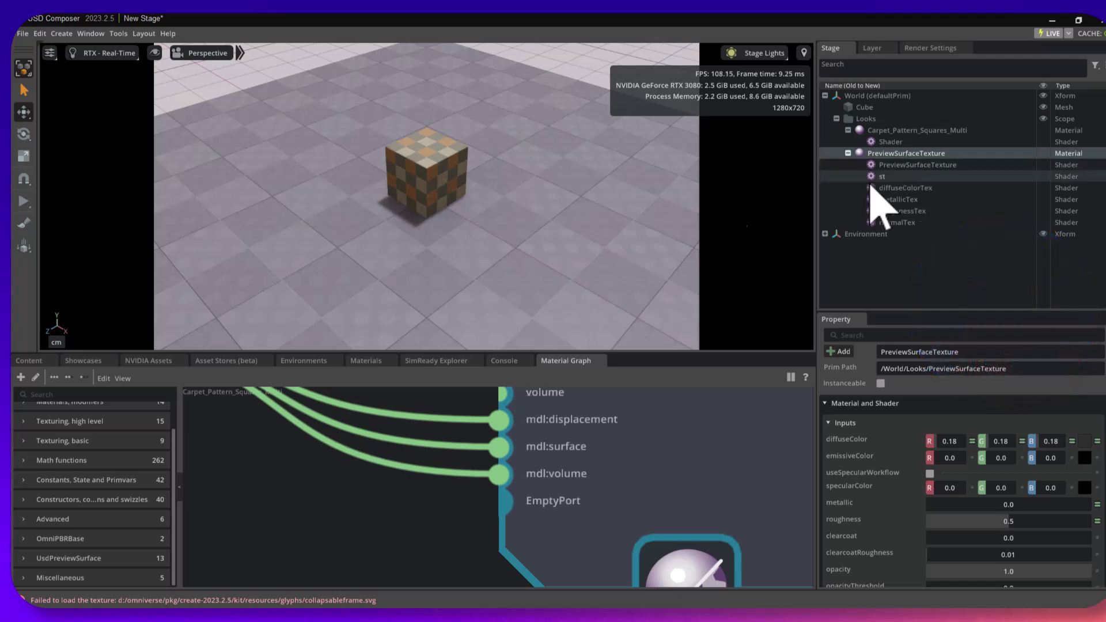
right_click(928, 154)
click(1019, 300)
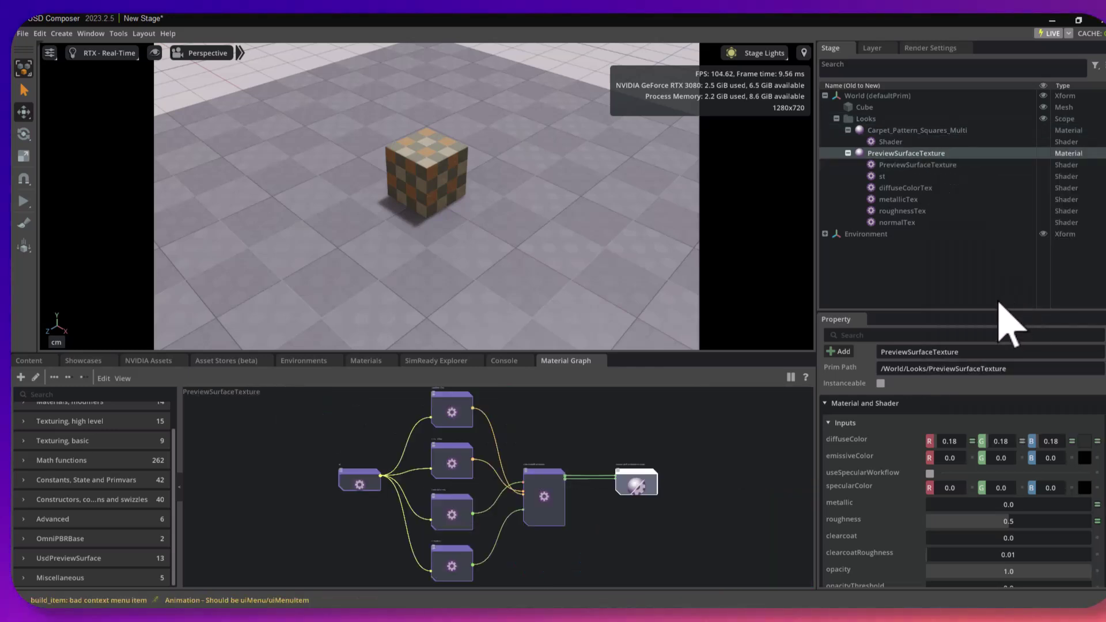
drag(622, 352, 625, 227)
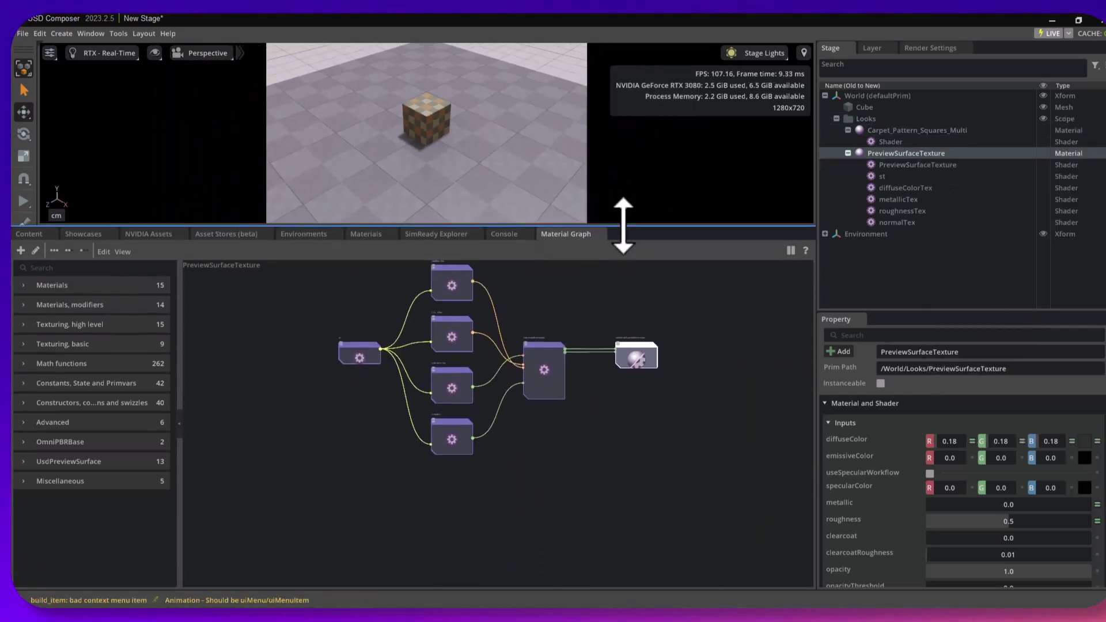
- Examine the st primvar reader, the texture nodes it feeds, and the roughnessTex properties in the PreviewSurfaceTexture graph
click(510, 370)
scroll(496, 385, up, 4)
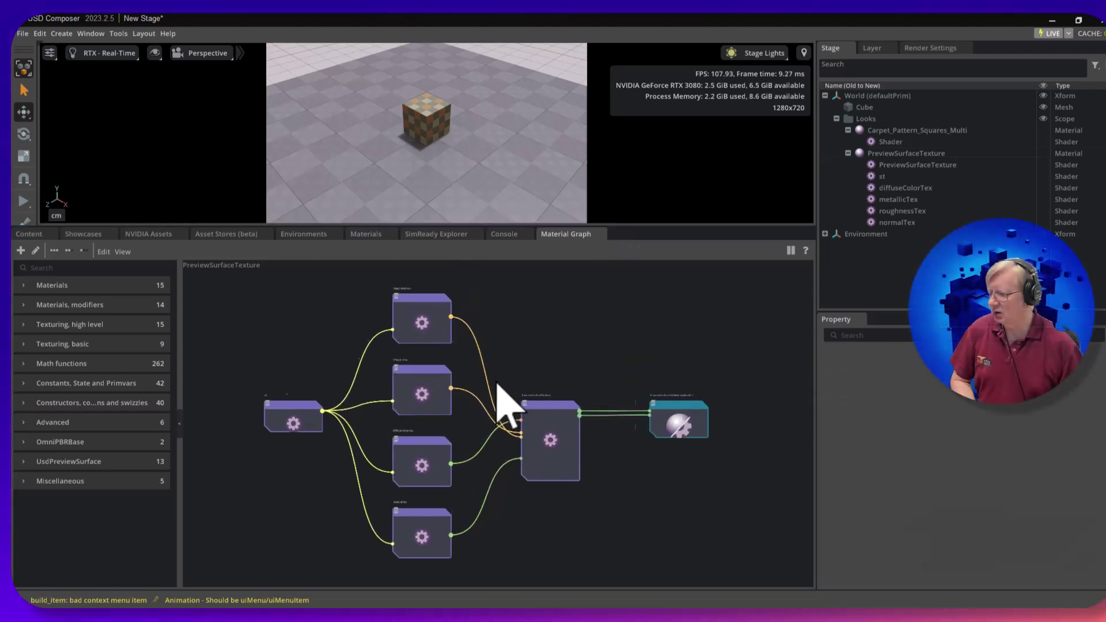
scroll(225, 437, up, 2)
scroll(242, 438, up, 5)
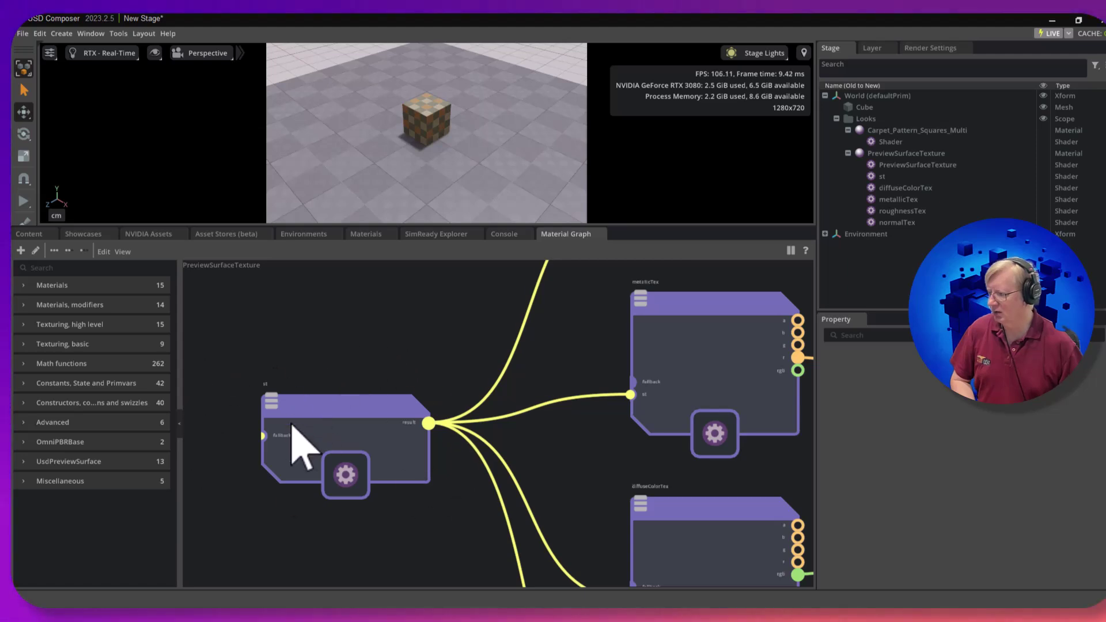
click(321, 440)
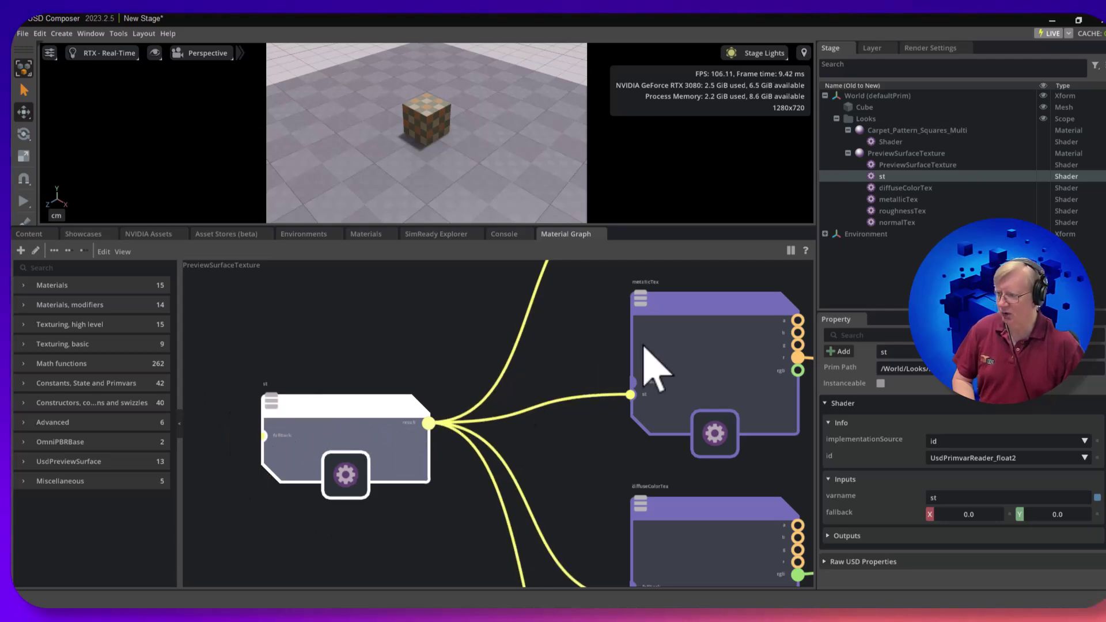
middle_drag(724, 336, 620, 508)
click(596, 343)
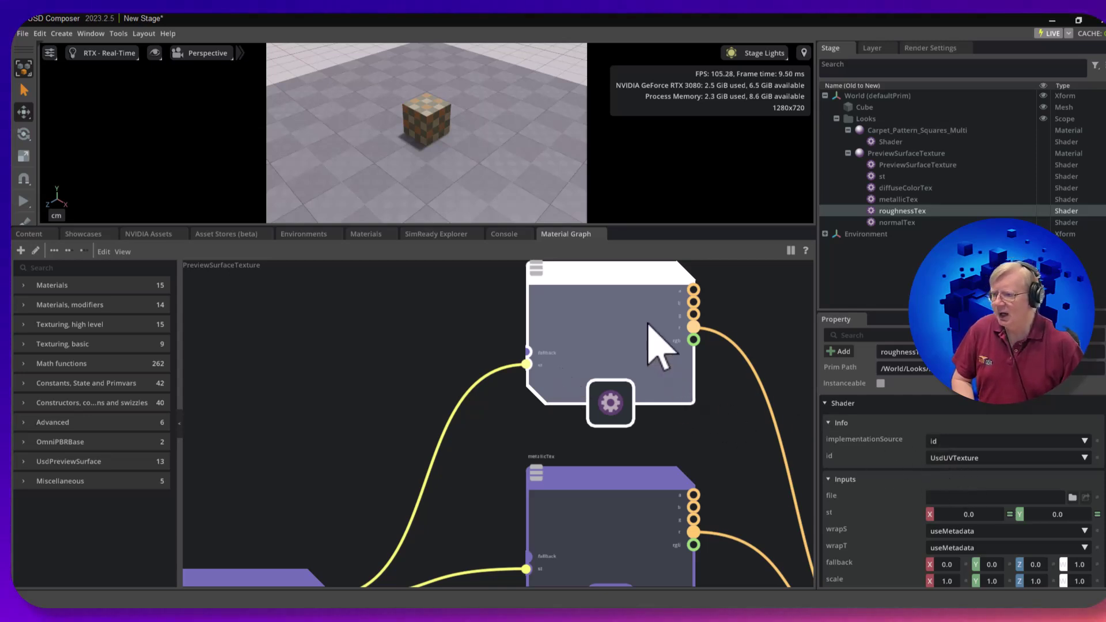
middle_drag(648, 324, 610, 358)
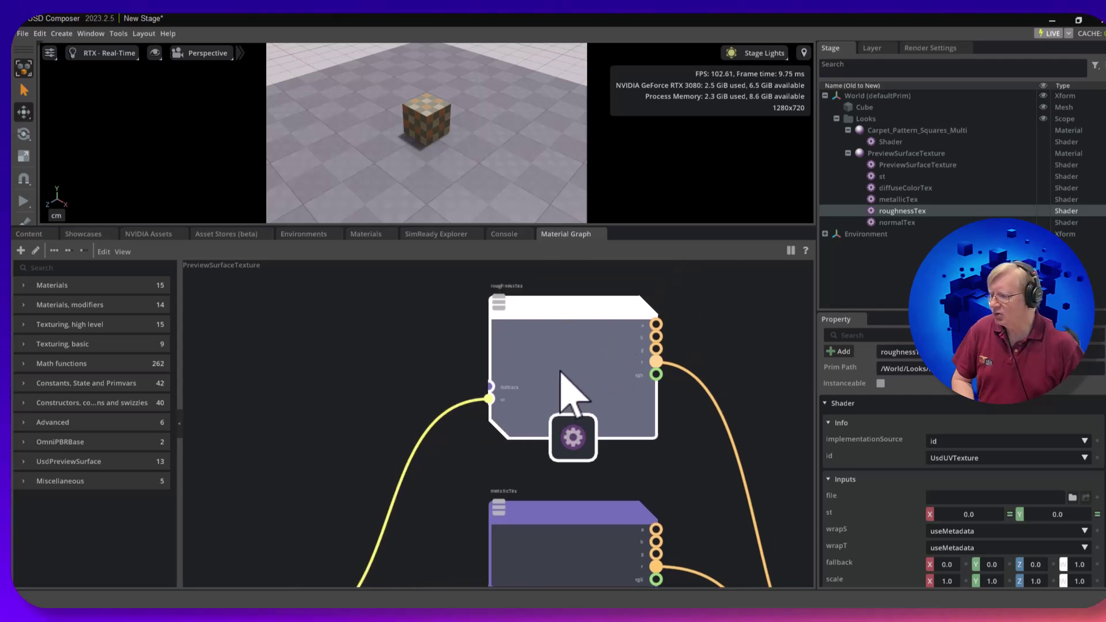
scroll(525, 331, up, 3)
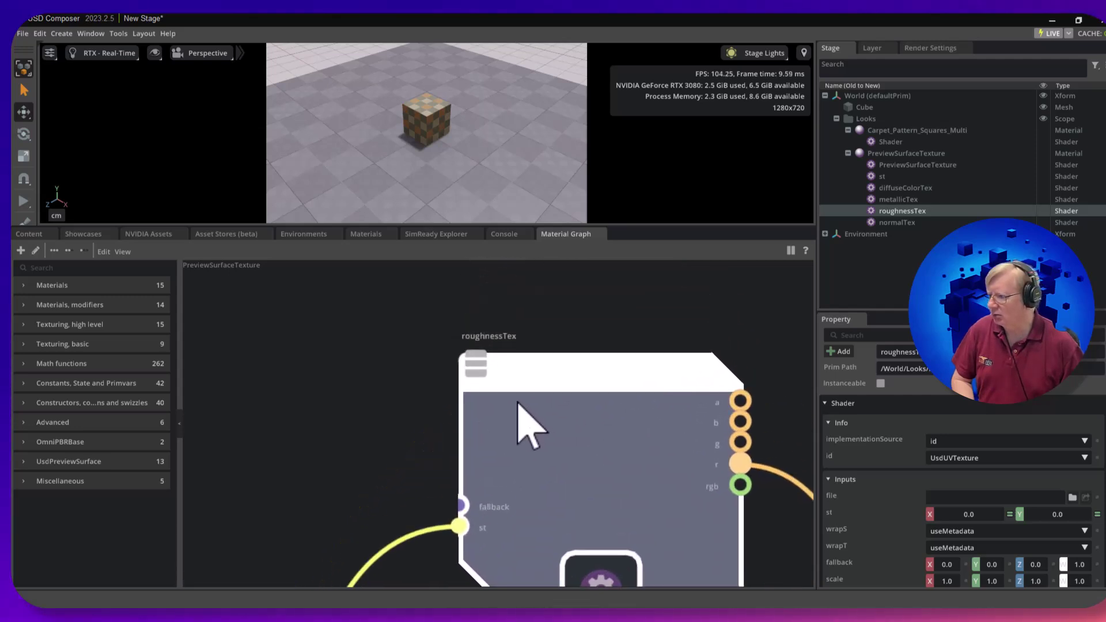
middle_drag(517, 402, 526, 215)
middle_drag(588, 259, 568, 272)
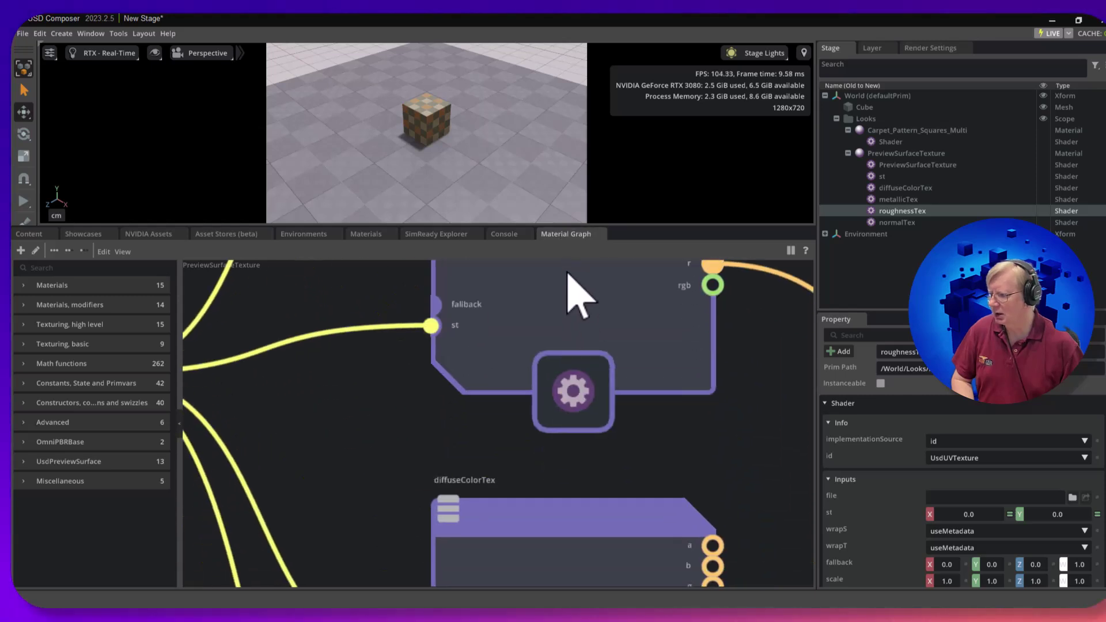
scroll(568, 273, down, 10)
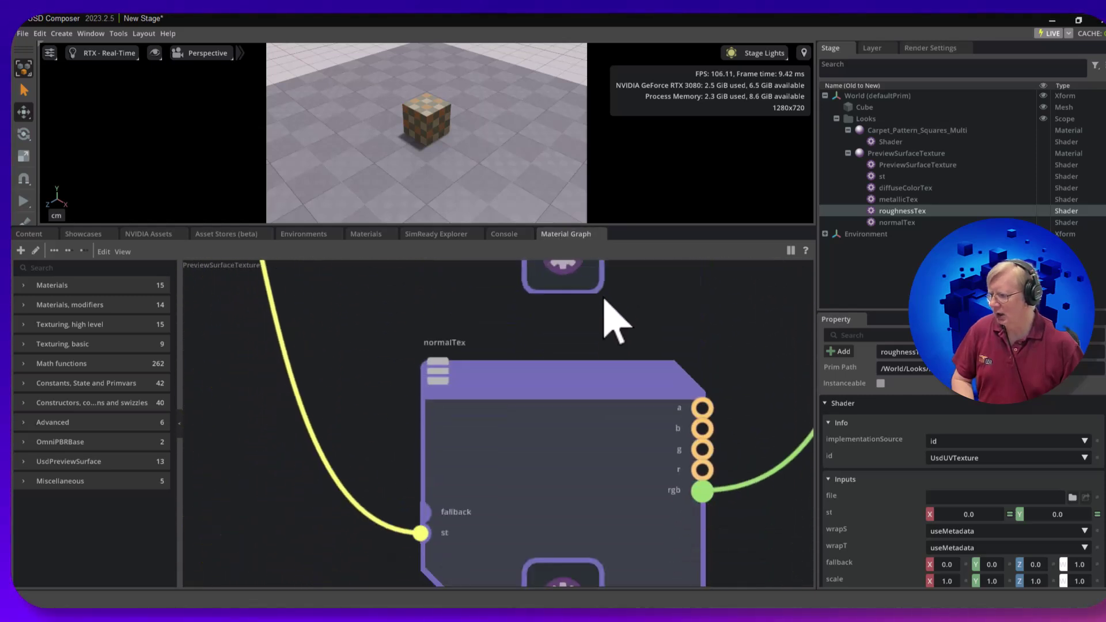
- Delete the normalTex, metallicTex and roughnessTex nodes from the PreviewSurfaceTexture graph
click(544, 414)
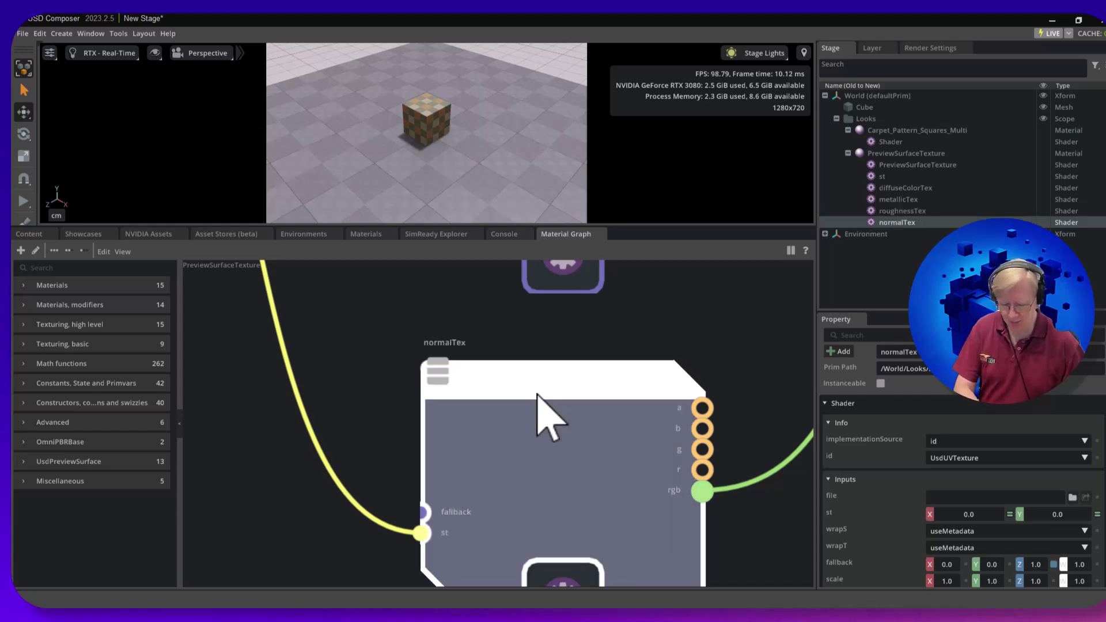
key(Delete)
scroll(553, 438, up, 3)
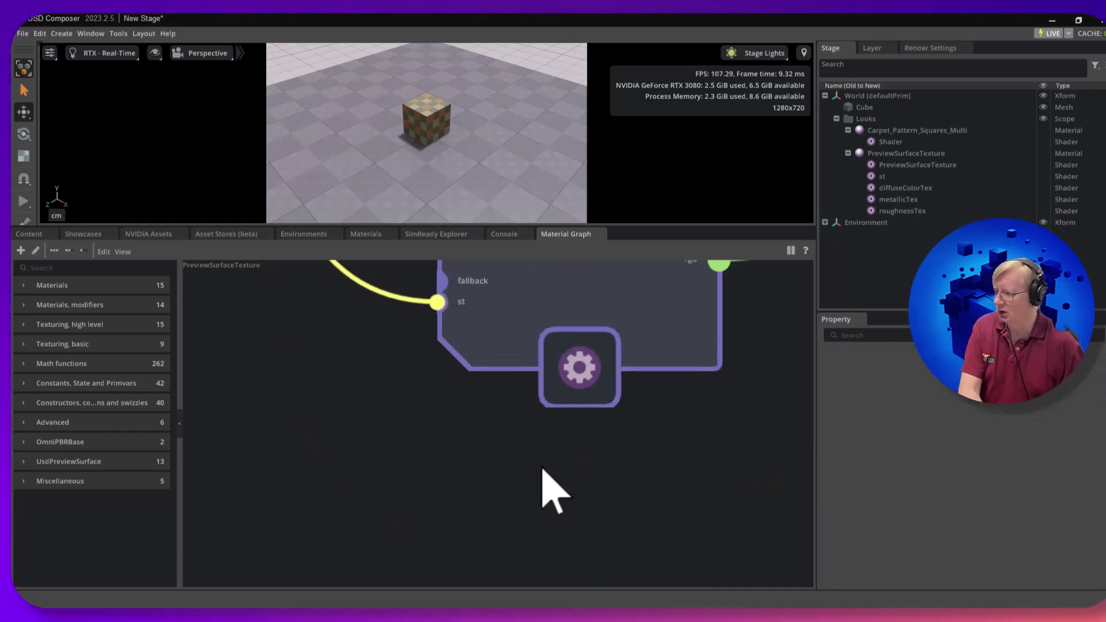
scroll(543, 486, up, 5)
scroll(528, 549, down, 6)
click(538, 487)
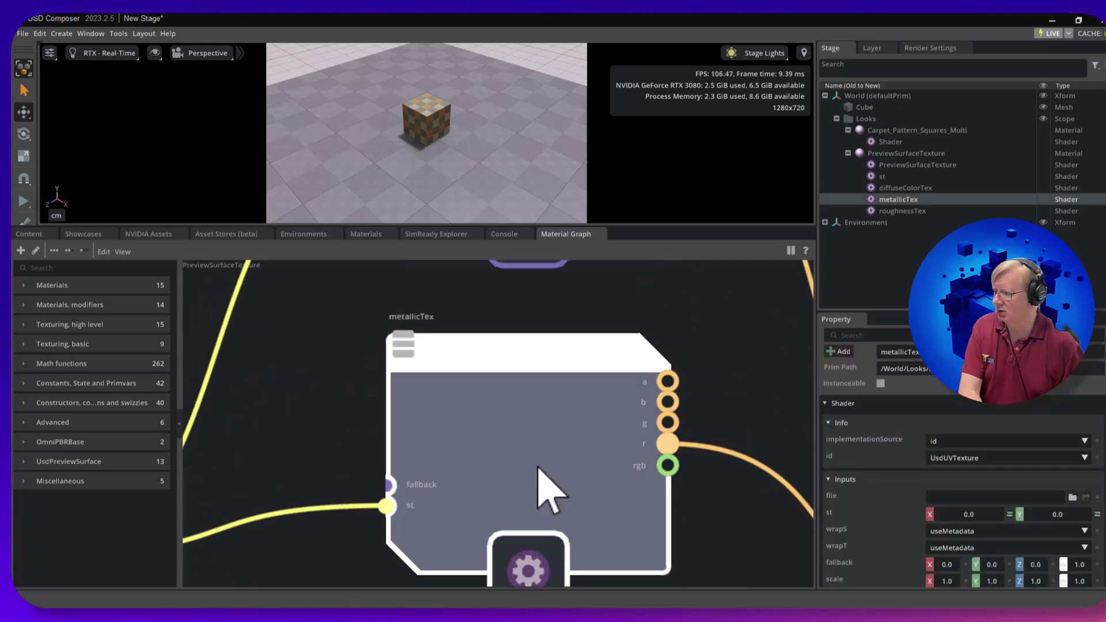
key(Delete)
scroll(545, 512, up, 5)
click(524, 432)
key(Delete)
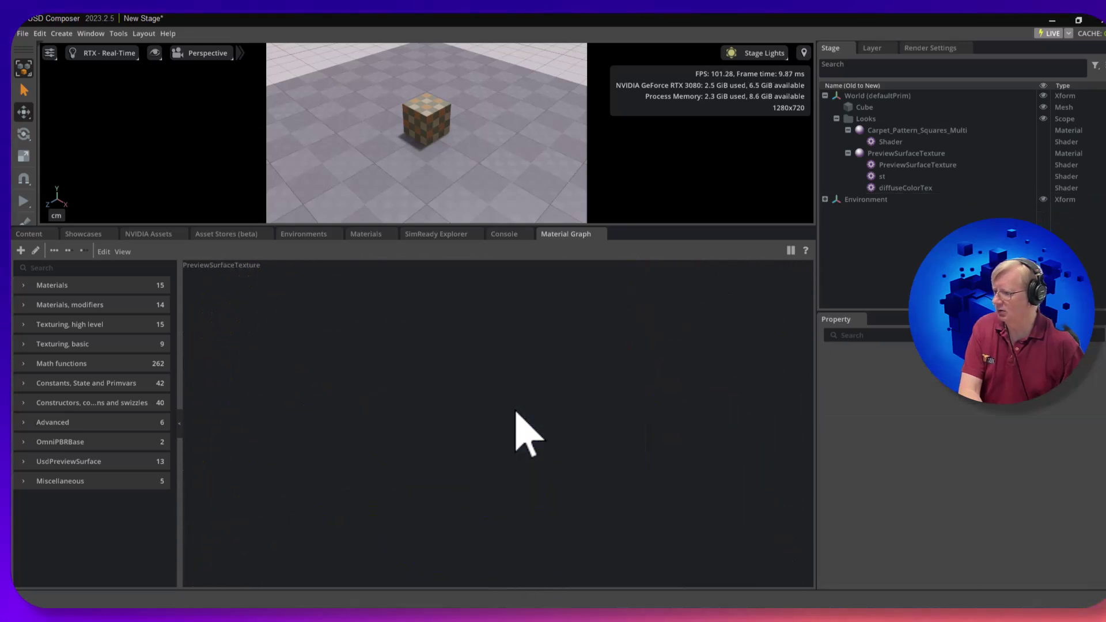
- Move the diffuseColorTex node up into line between the st and PreviewSurfaceTexture nodes
scroll(529, 467, down, 3)
middle_drag(544, 481, 497, 384)
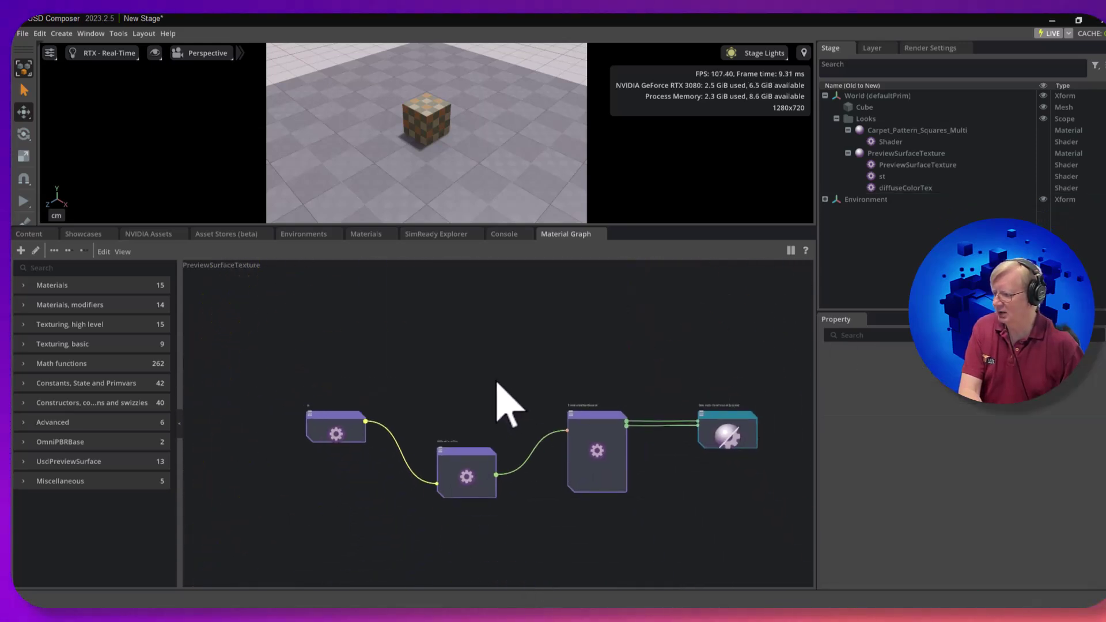
click(466, 471)
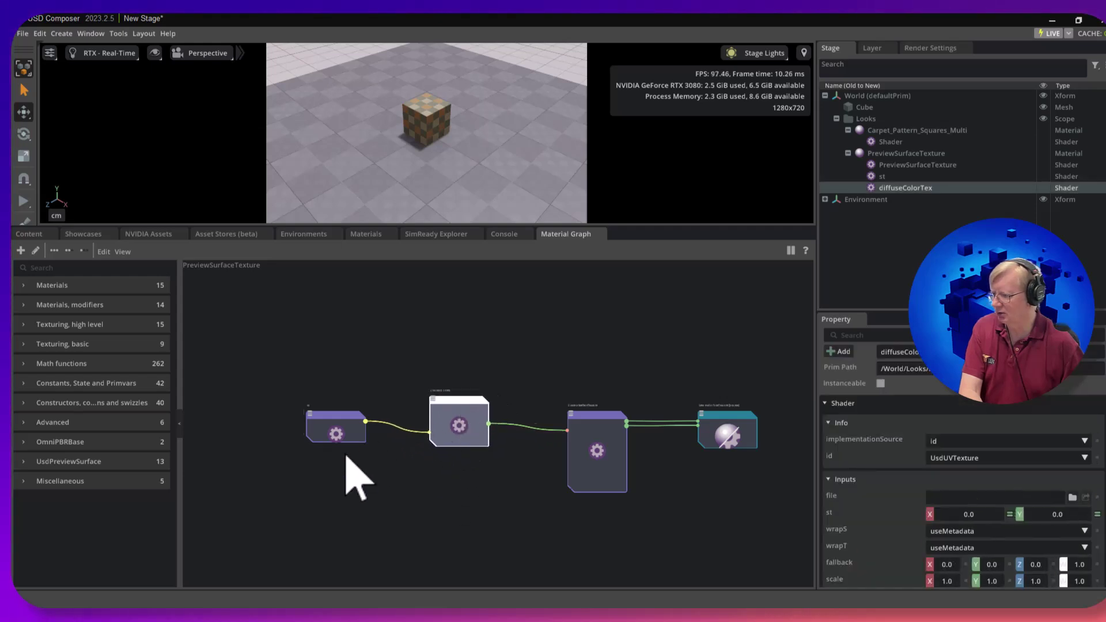
- Open the file browser for the diffuseColorTex node's file input
scroll(334, 426, up, 3)
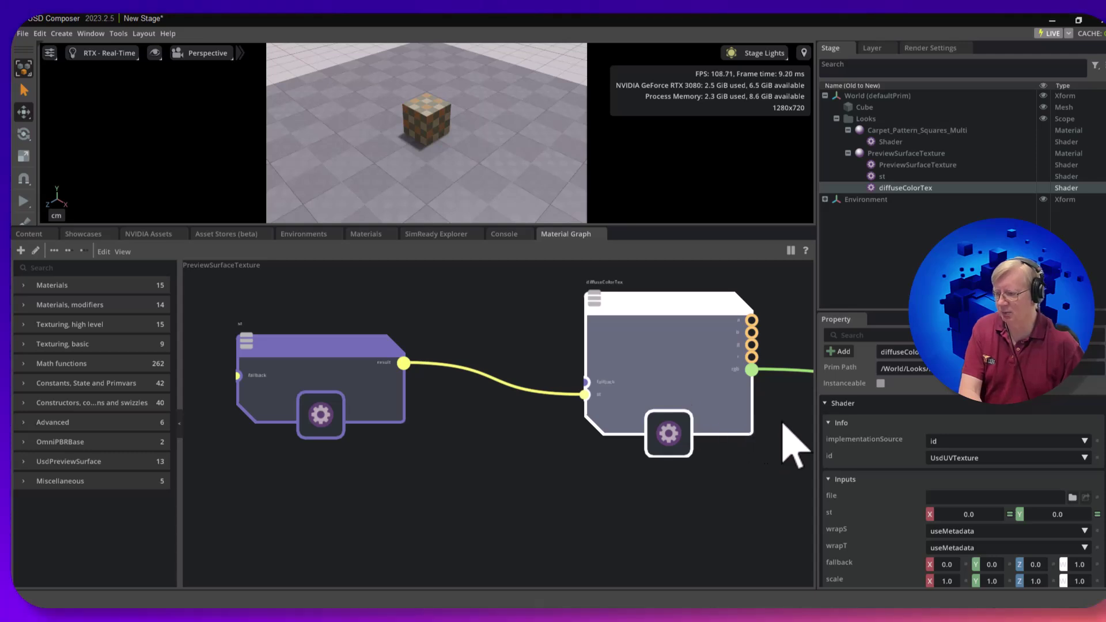
middle_drag(783, 425, 459, 421)
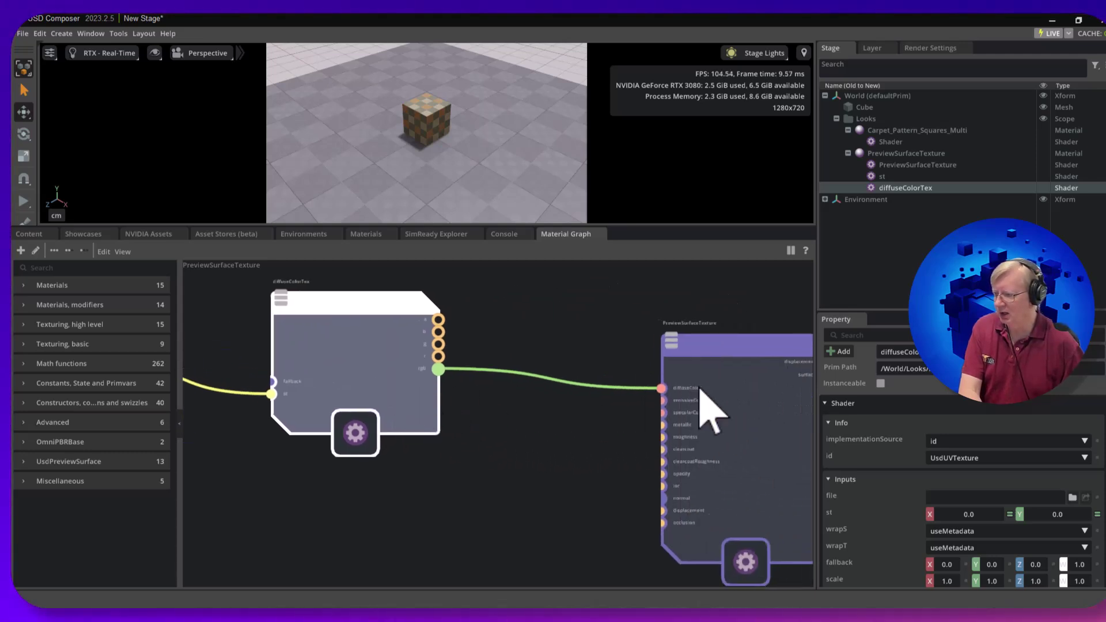
middle_drag(710, 387, 336, 378)
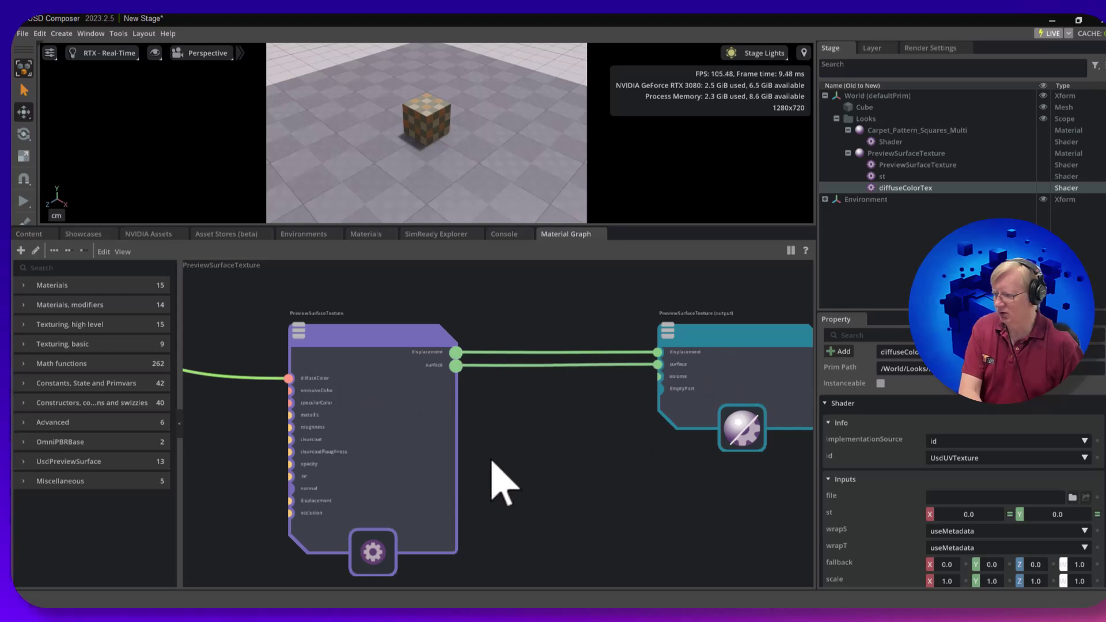
middle_drag(526, 452, 654, 444)
middle_drag(431, 452, 533, 479)
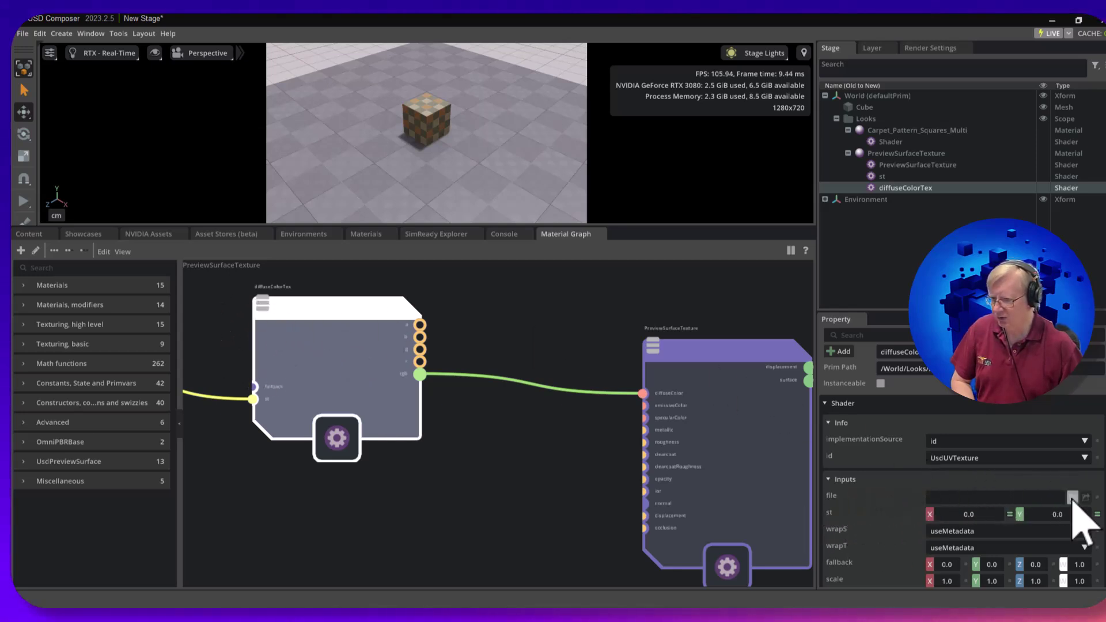
click(1072, 498)
- Try to locate the texture by entering only wallpaper.png as the path
click(477, 212)
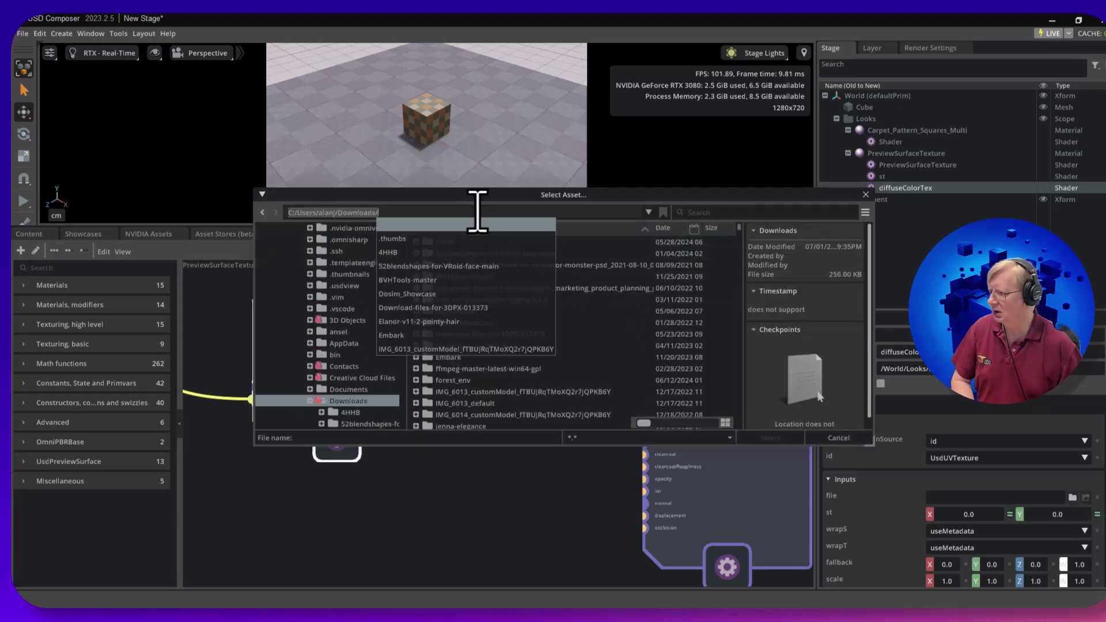
text(wallp)
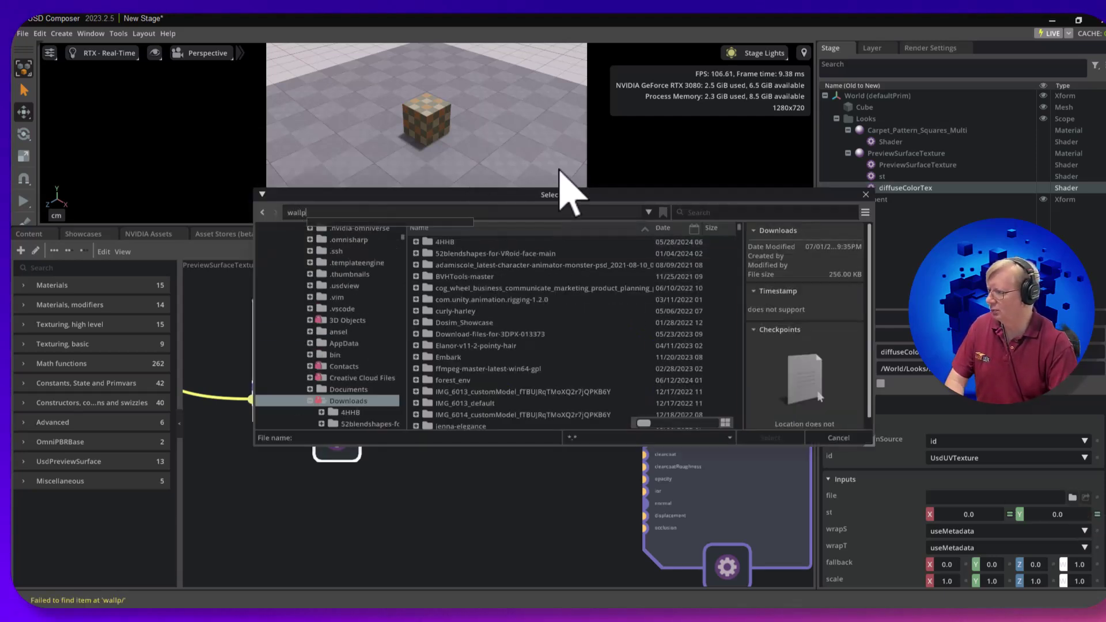
text(aper.png)
key(Return)
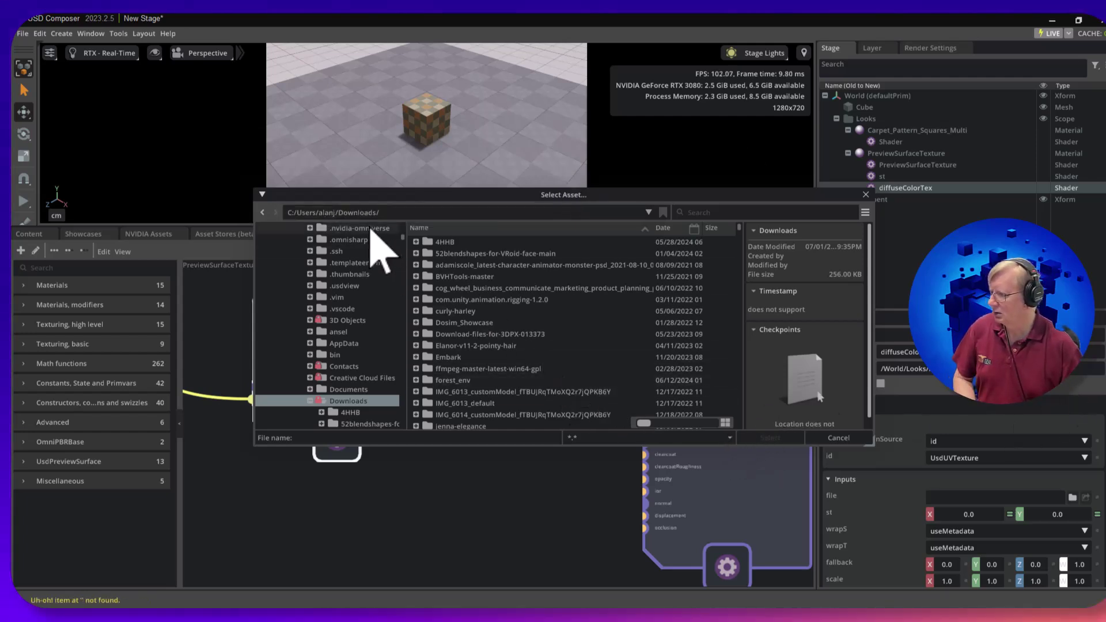
- Assign wallpaper.png from the Downloads folder as the diffuseColorTex texture file
click(421, 215)
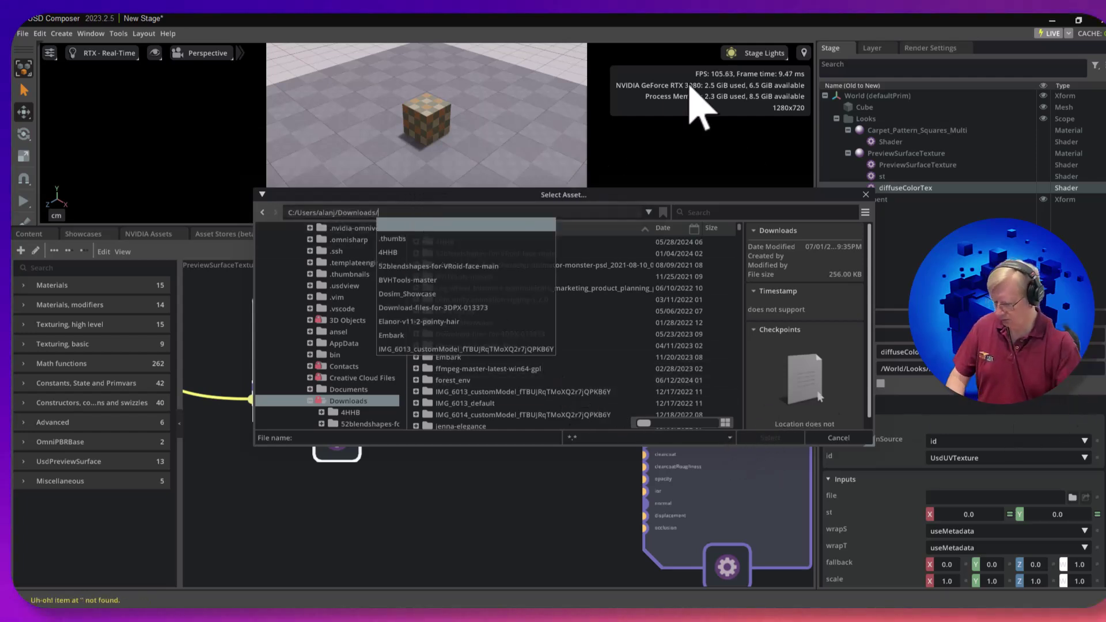
text(wallpaper.png)
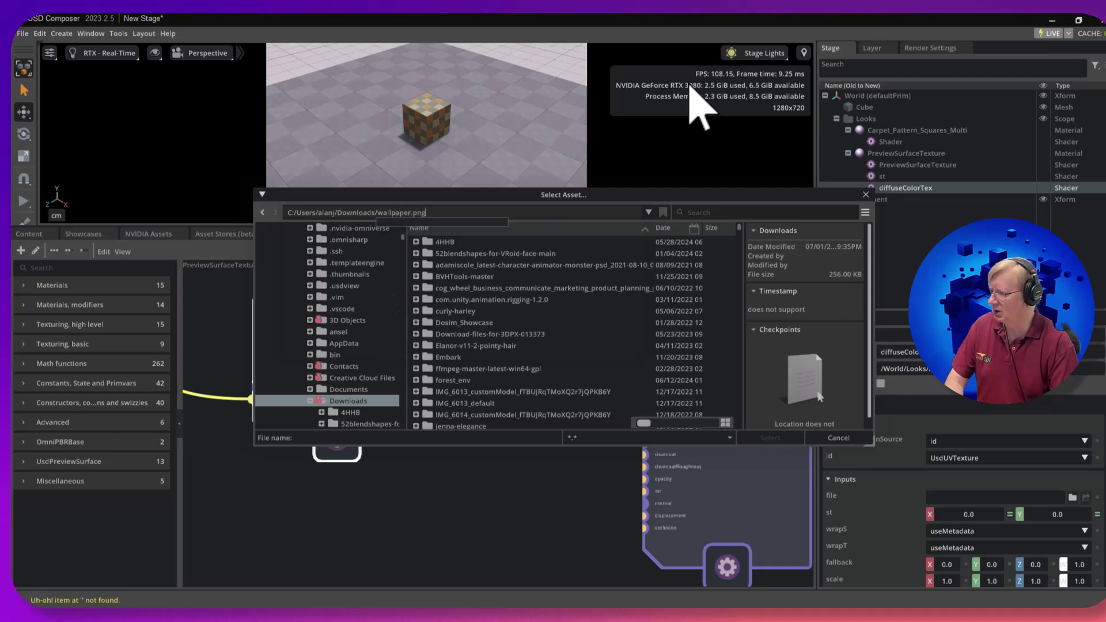
key(Return)
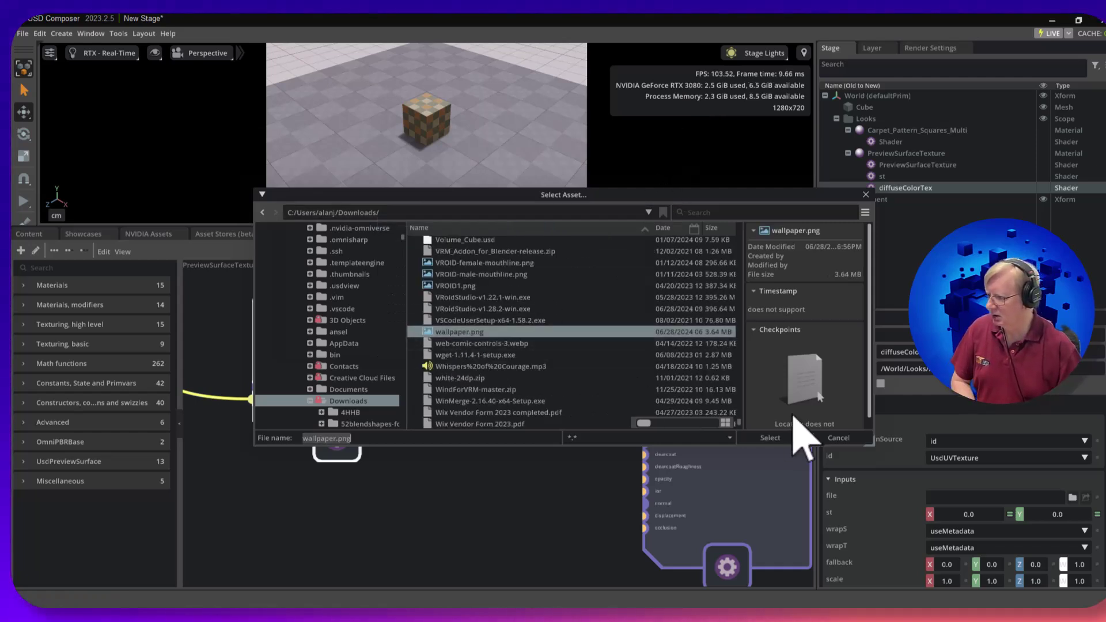
click(763, 438)
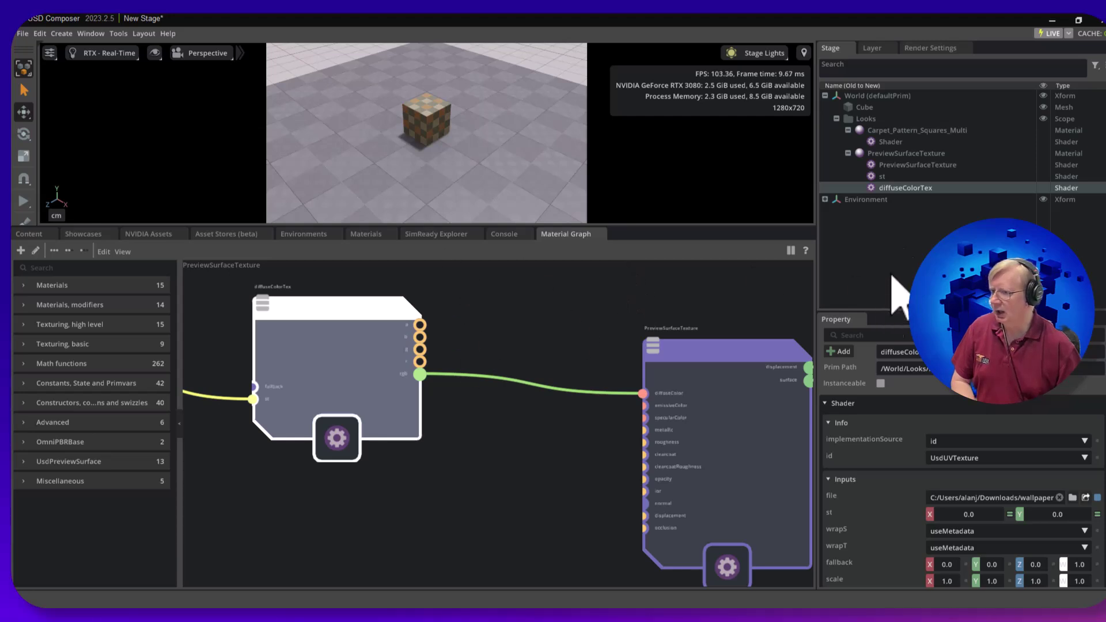
- Apply the PreviewSurfaceTexture material to the cube in the viewport and inspect it up close
click(902, 154)
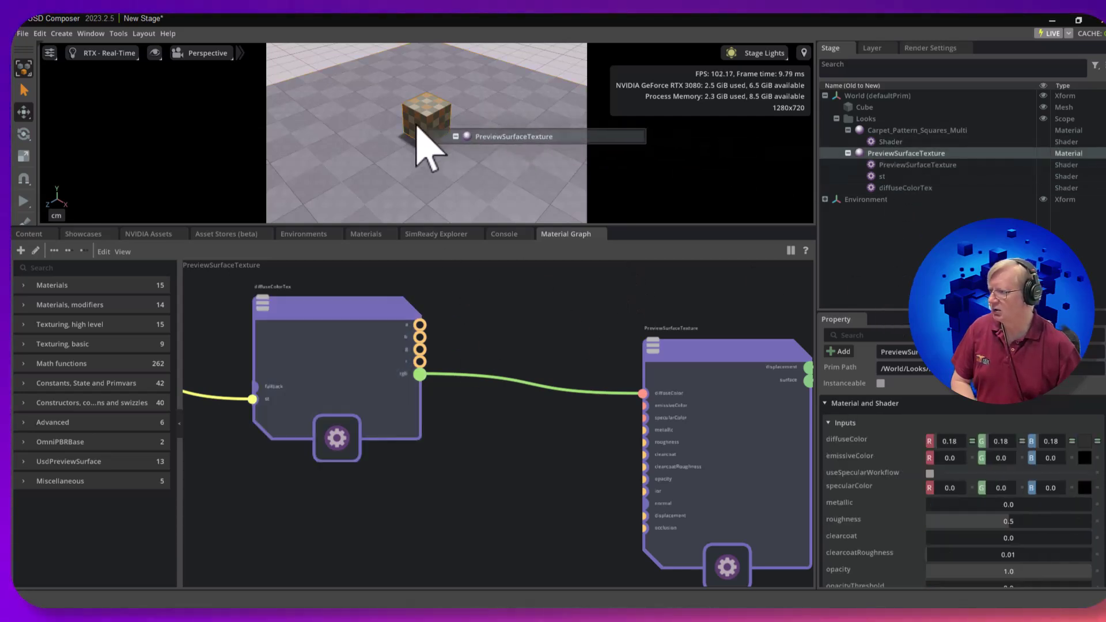
scroll(426, 168, up, 5)
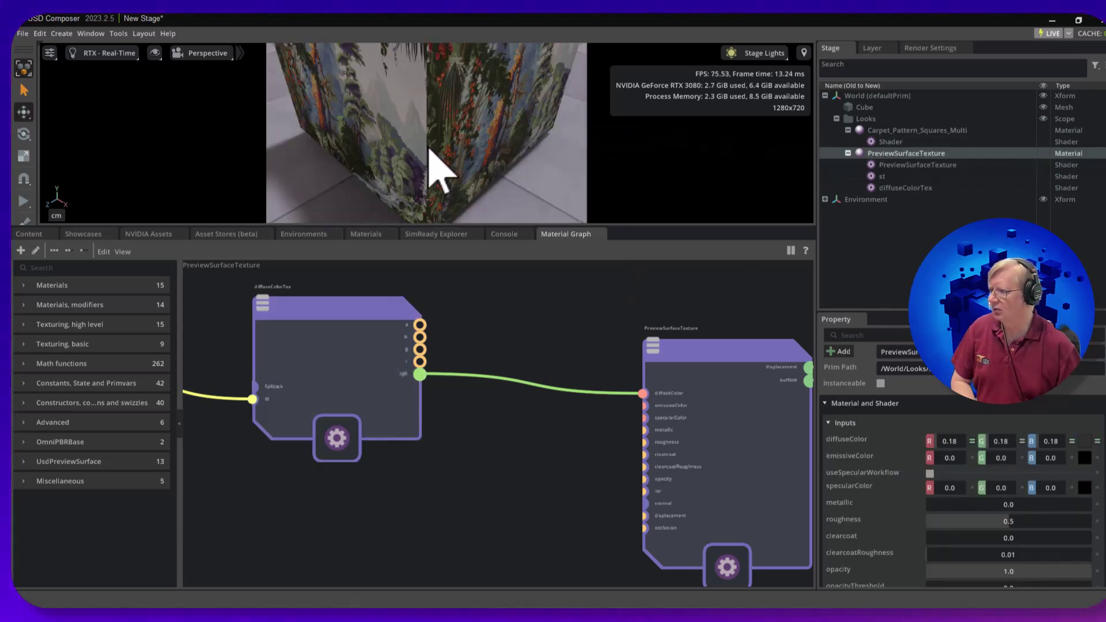
scroll(454, 130, down, 5)
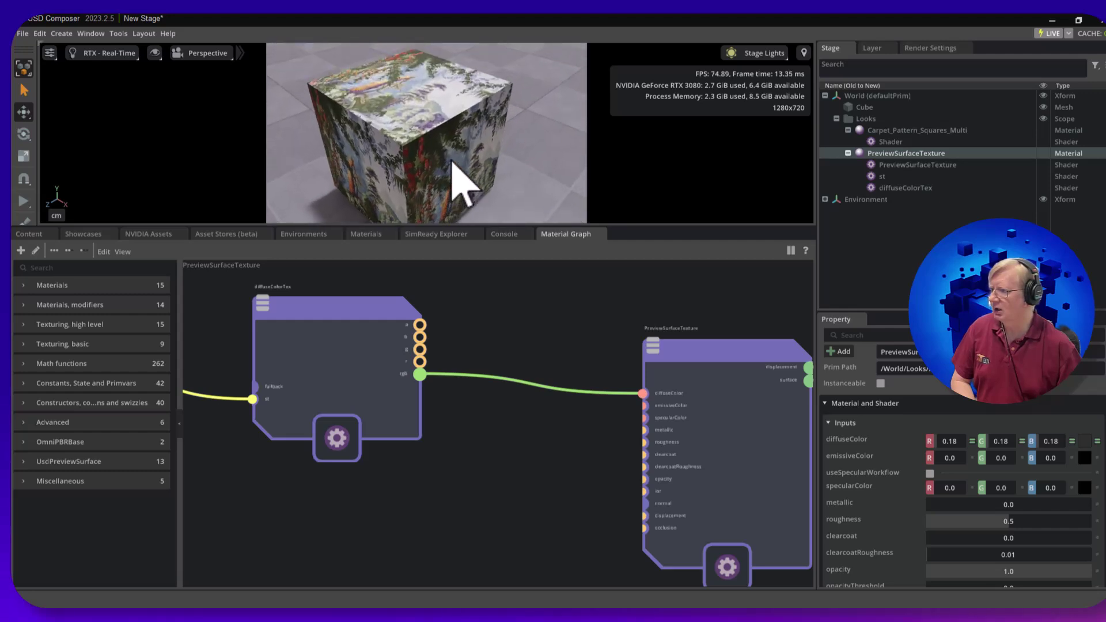
- Scale the cube along X to about 0.02 to make a thin panel, and view it from its broad side
click(461, 134)
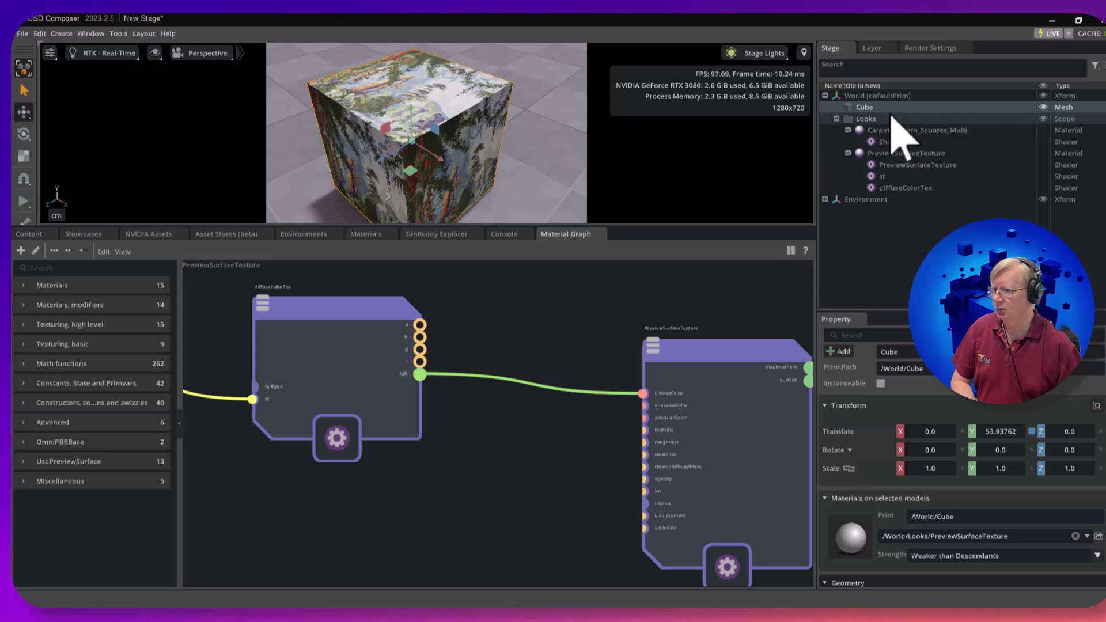
click(24, 156)
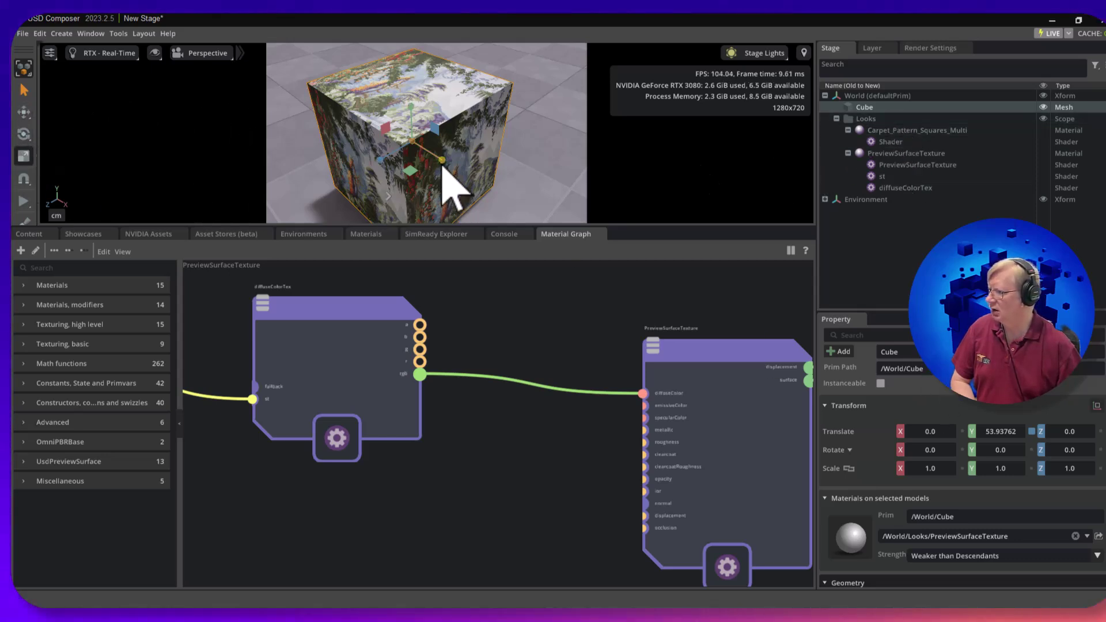
drag(443, 163, 414, 152)
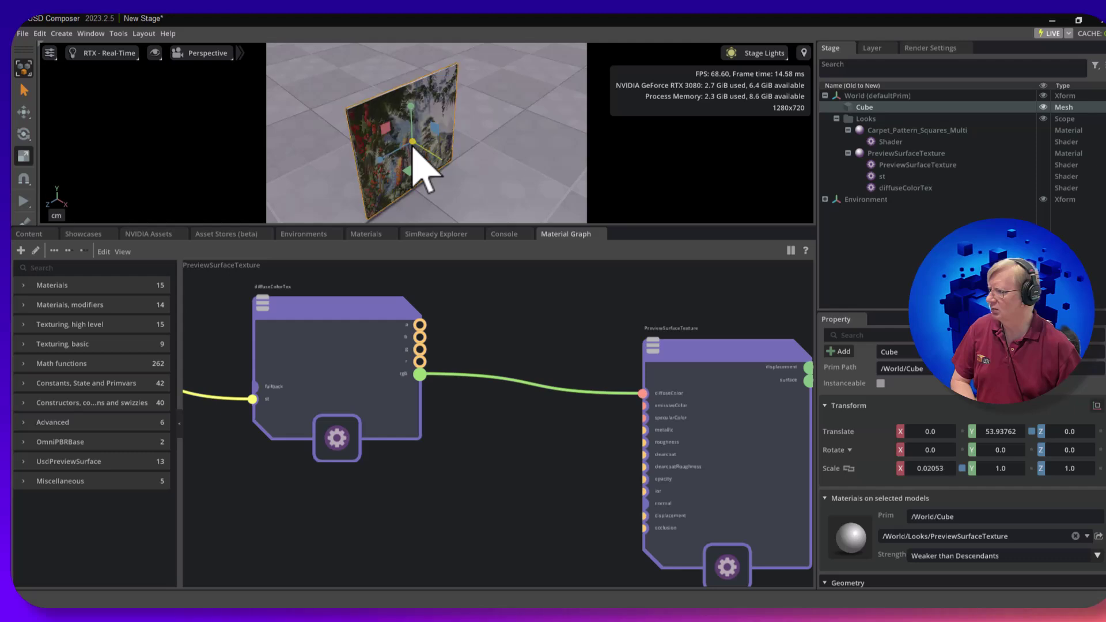
alt+drag(472, 180, 352, 154)
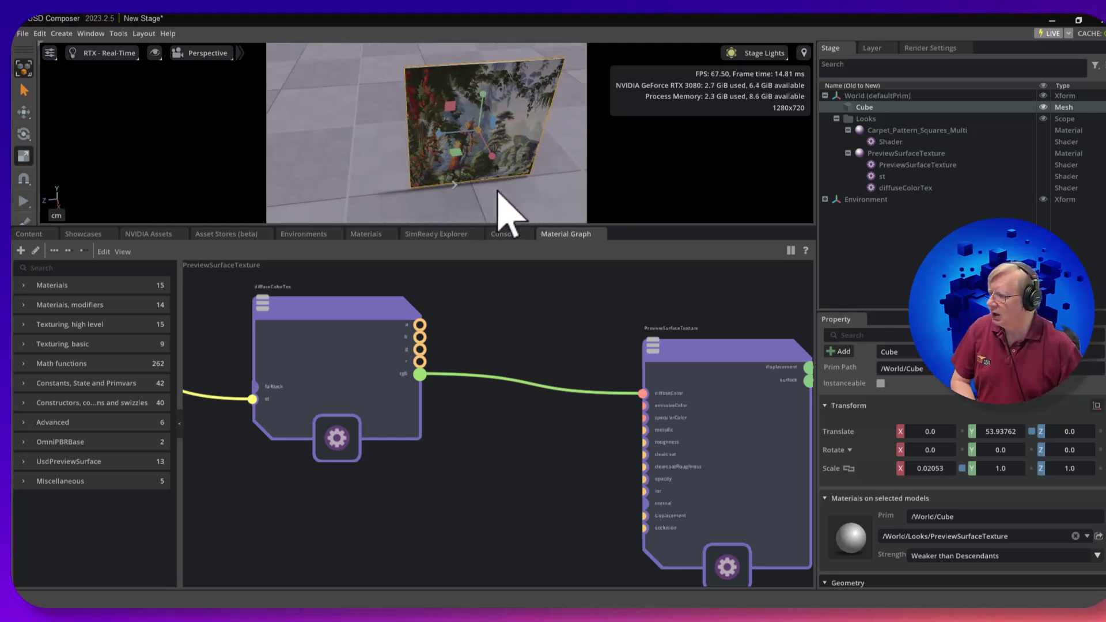
alt+drag(469, 198, 457, 280)
- Search the node library for "usd" and add a UsdTransform2d node to the PreviewSurfaceTexture graph
key(f)
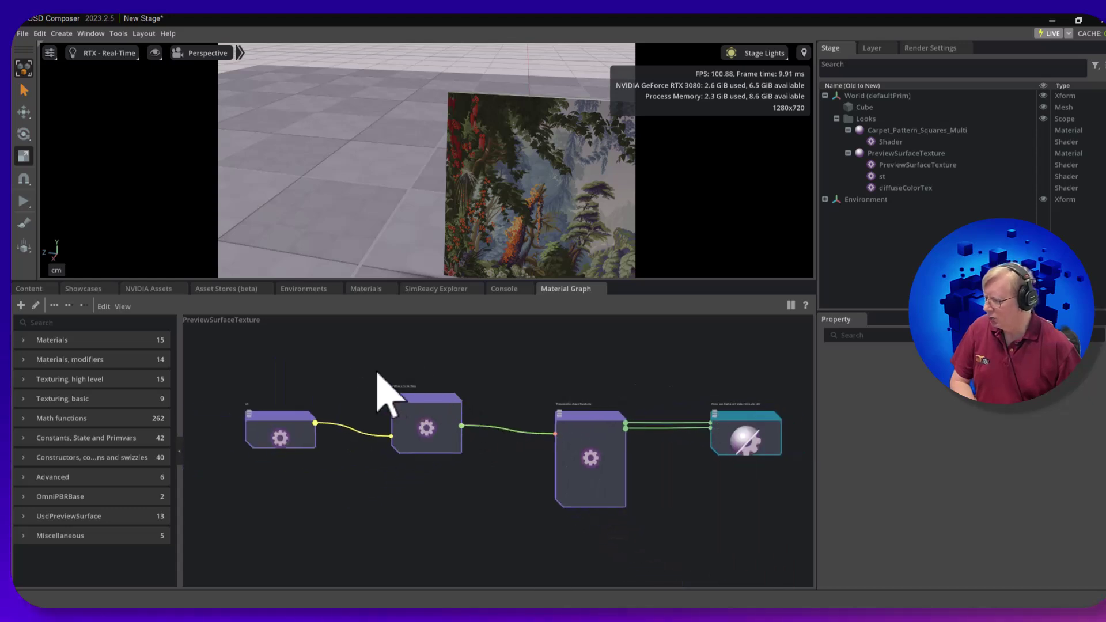
click(92, 323)
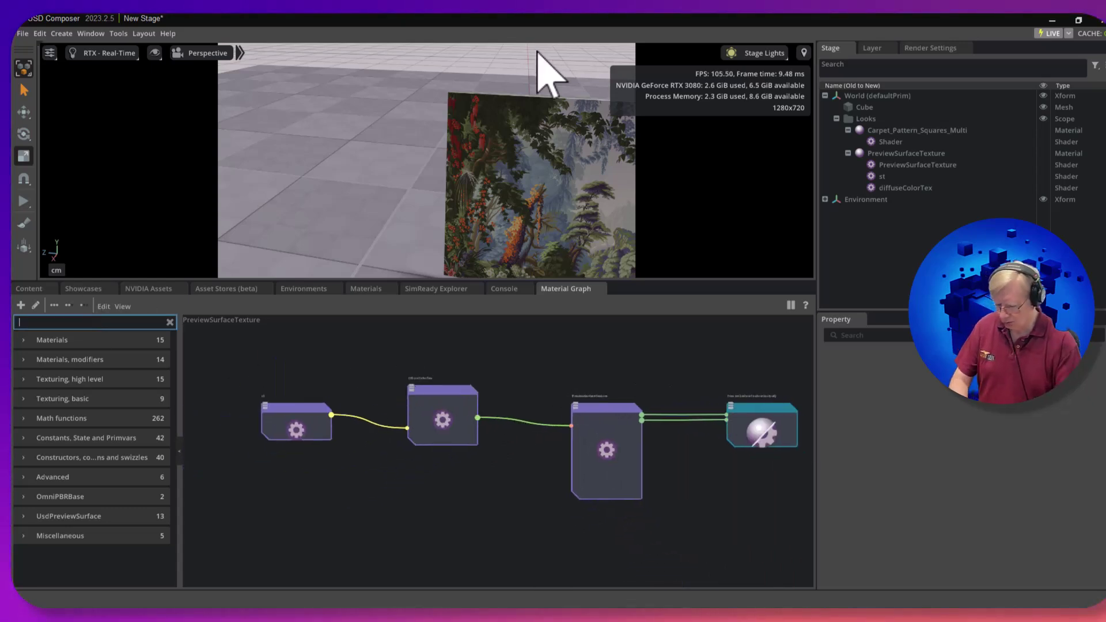
text(usd)
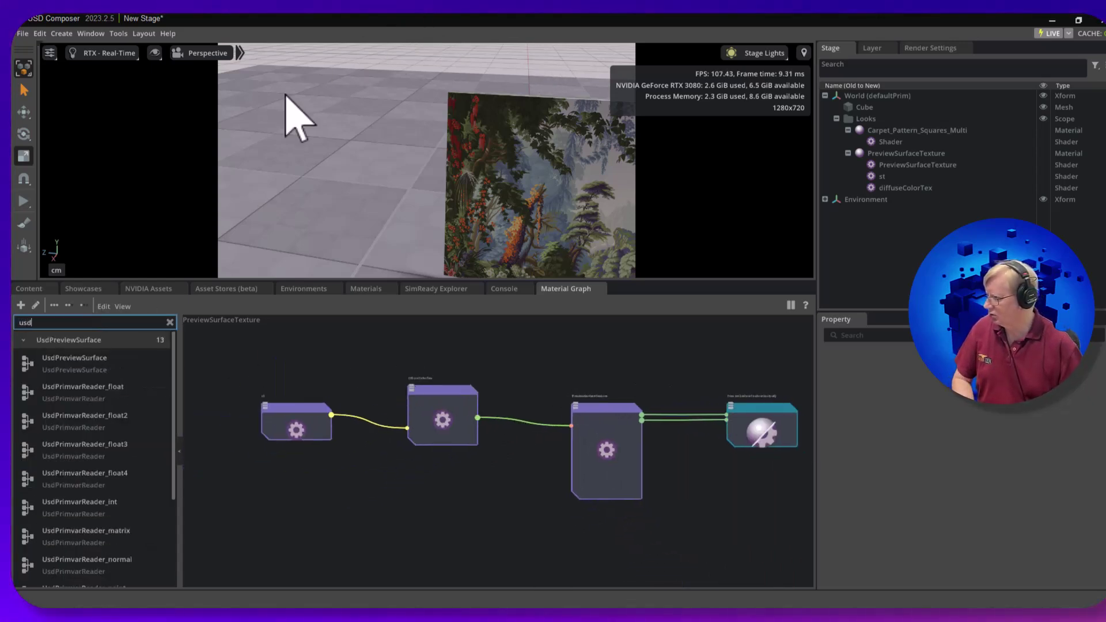
scroll(151, 455, down, 5)
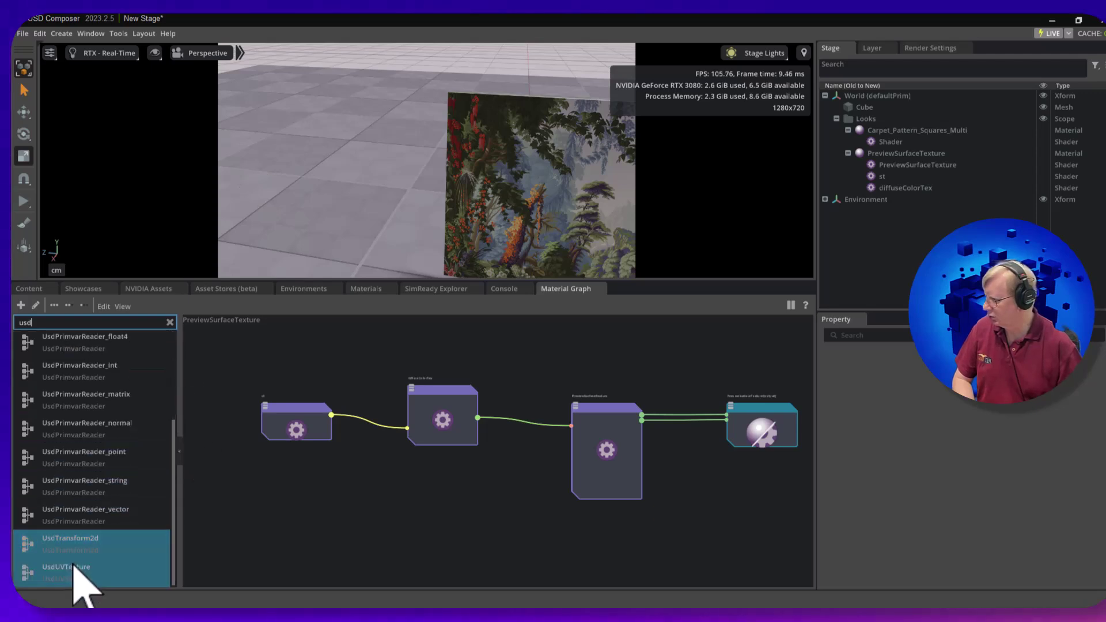
drag(82, 547, 334, 374)
- Connect the st node's result to the UsdTransform2d input, and the UsdTransform2d result to diffuseColorTex's st input
scroll(352, 498, up, 5)
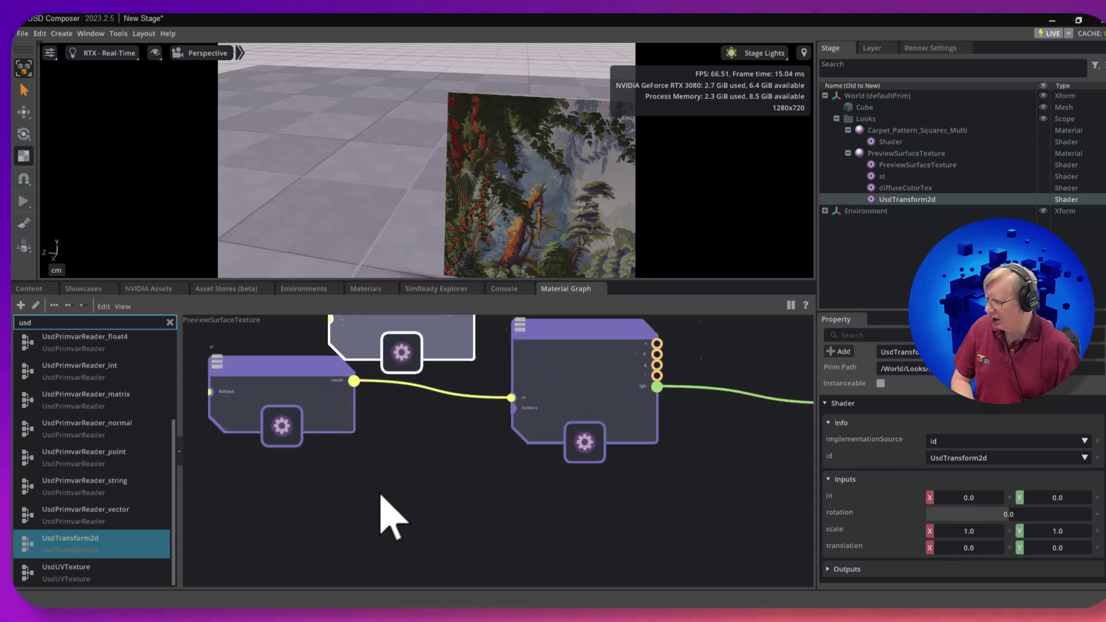
drag(326, 440, 232, 432)
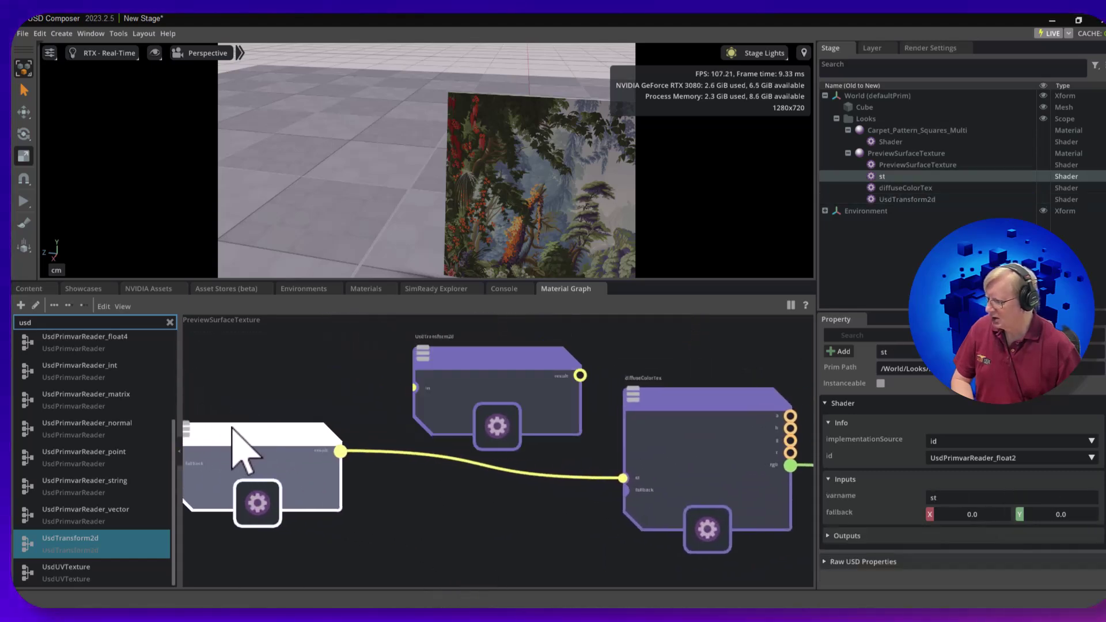
click(432, 511)
drag(339, 452, 416, 390)
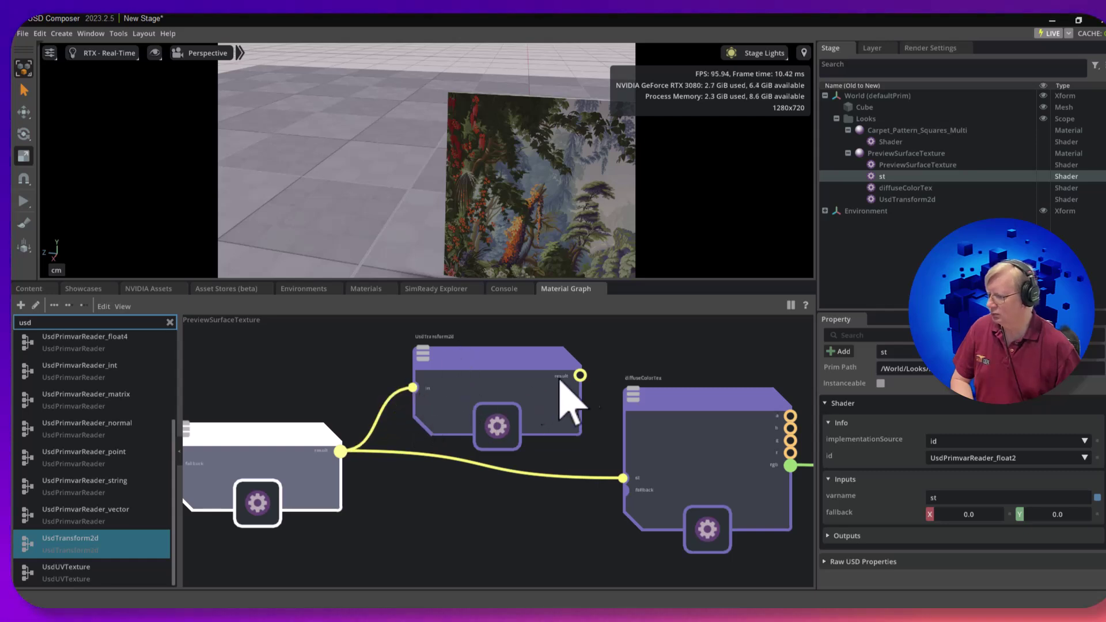
drag(581, 376, 623, 483)
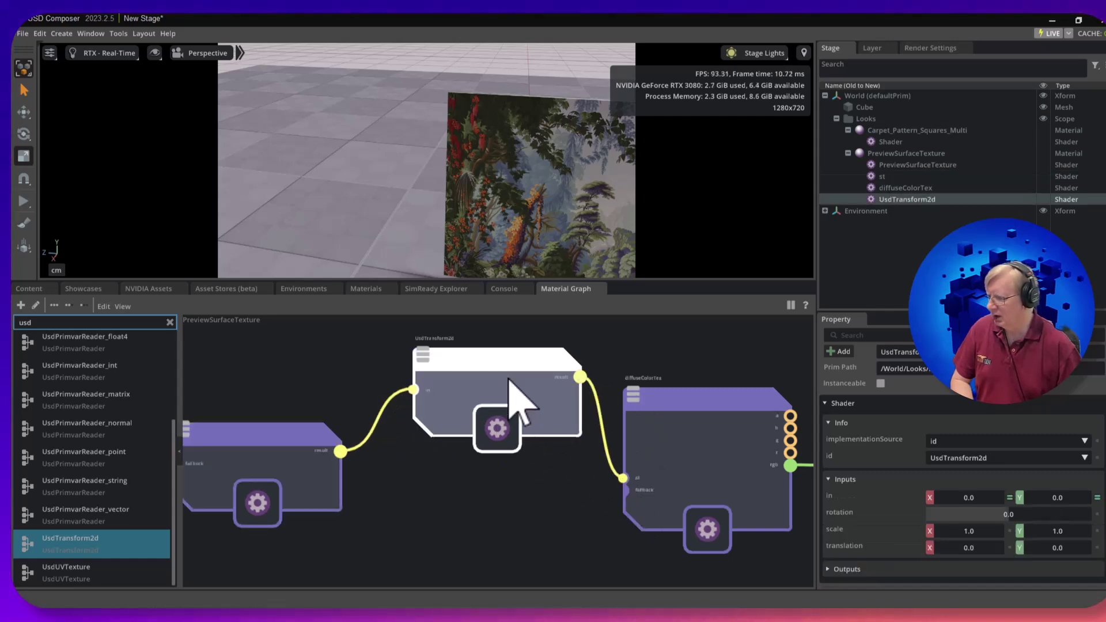
- Move the UsdTransform2d node into line between its neighbours and set its rotation to about 16.56
drag(515, 387, 503, 426)
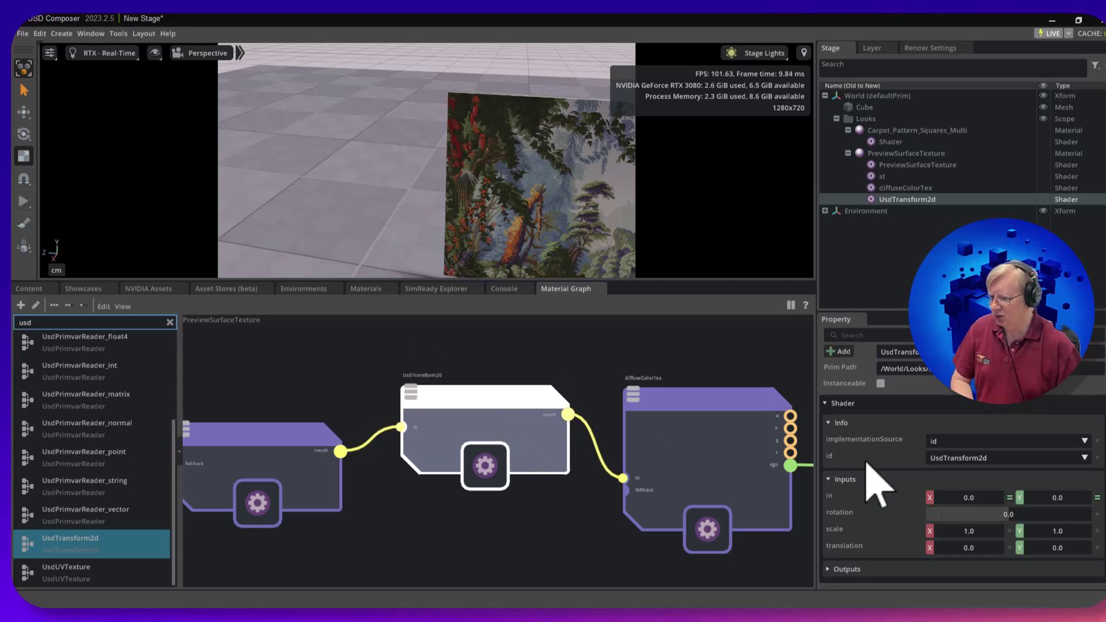
scroll(892, 518, down, 1)
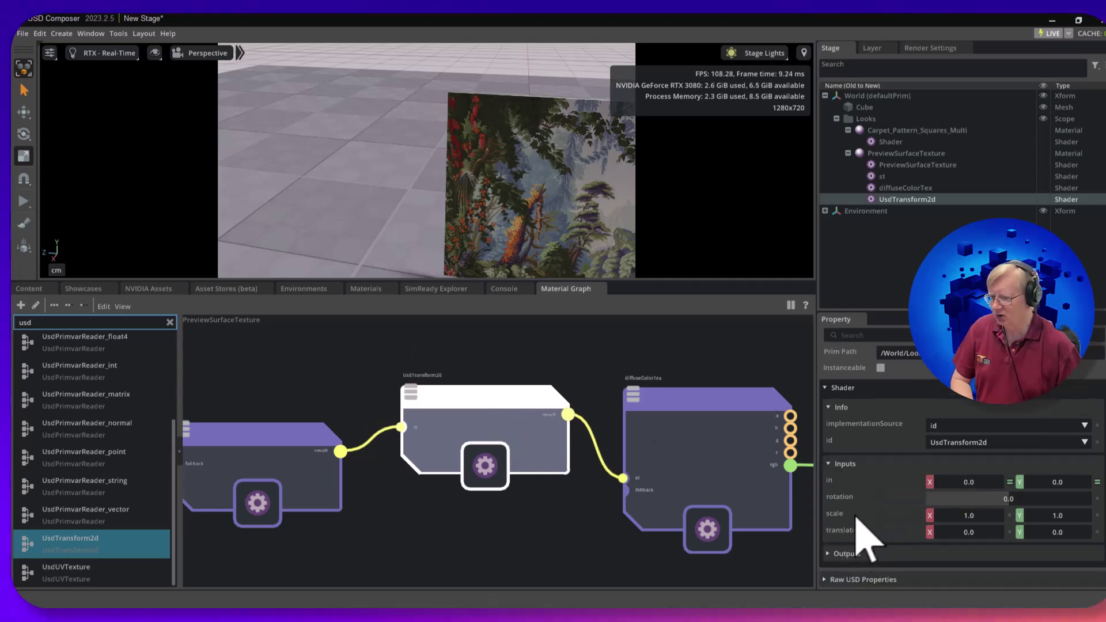
mouse_move(1009, 500)
mouse_down()
mouse_move(1020, 505)
mouse_move(981, 502)
mouse_move(1025, 501)
mouse_move(997, 504)
mouse_up()
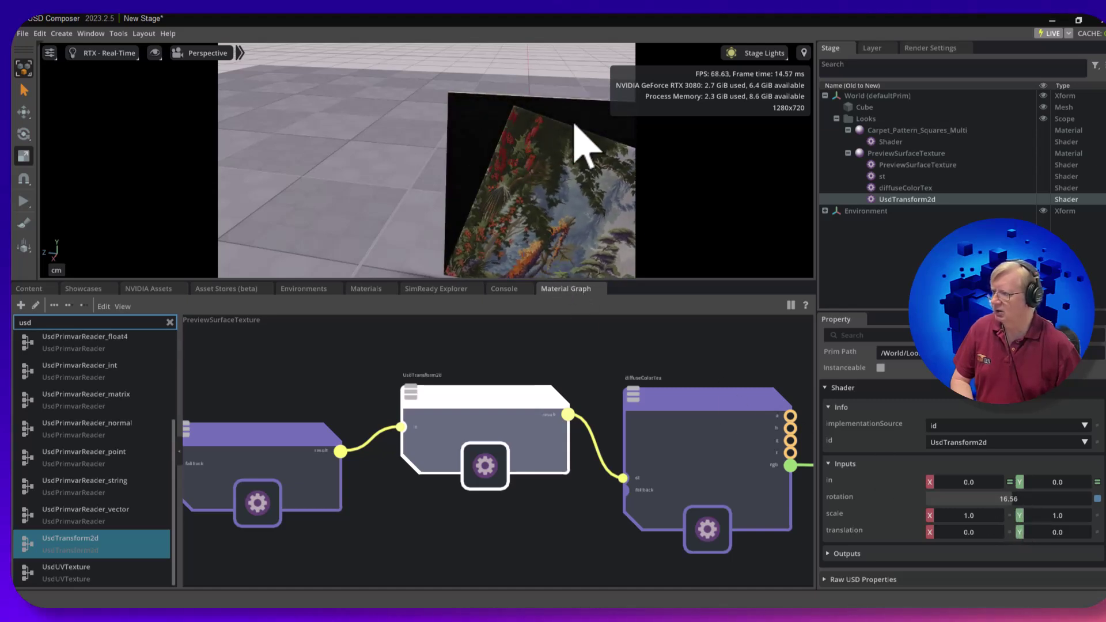
- Set both wrapS and wrapT of the diffuseColorTex node to repeat
click(689, 418)
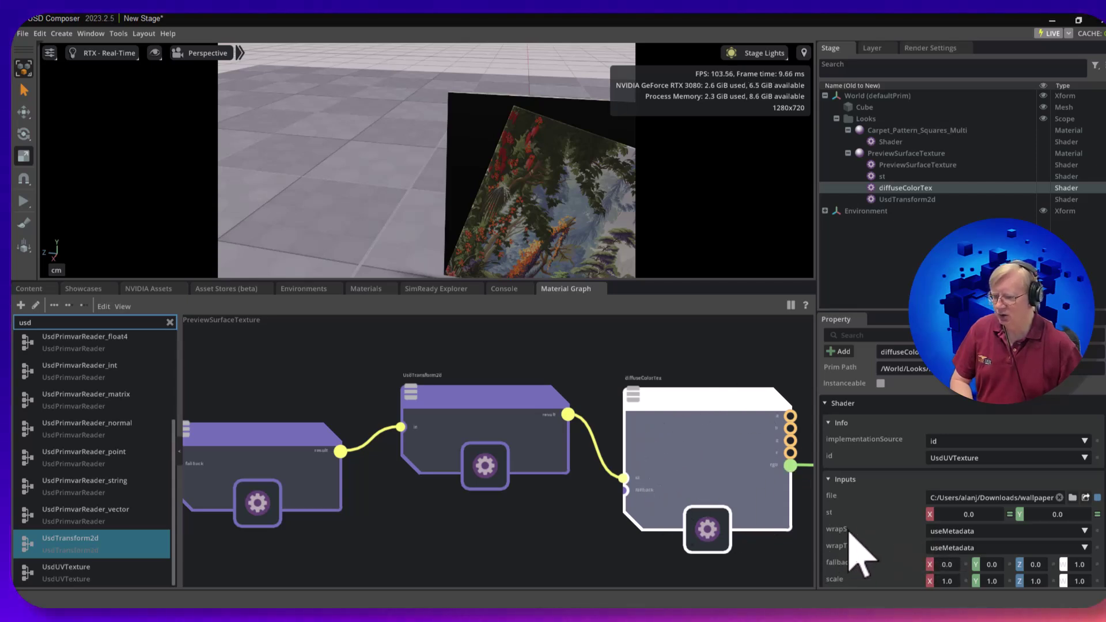
click(966, 533)
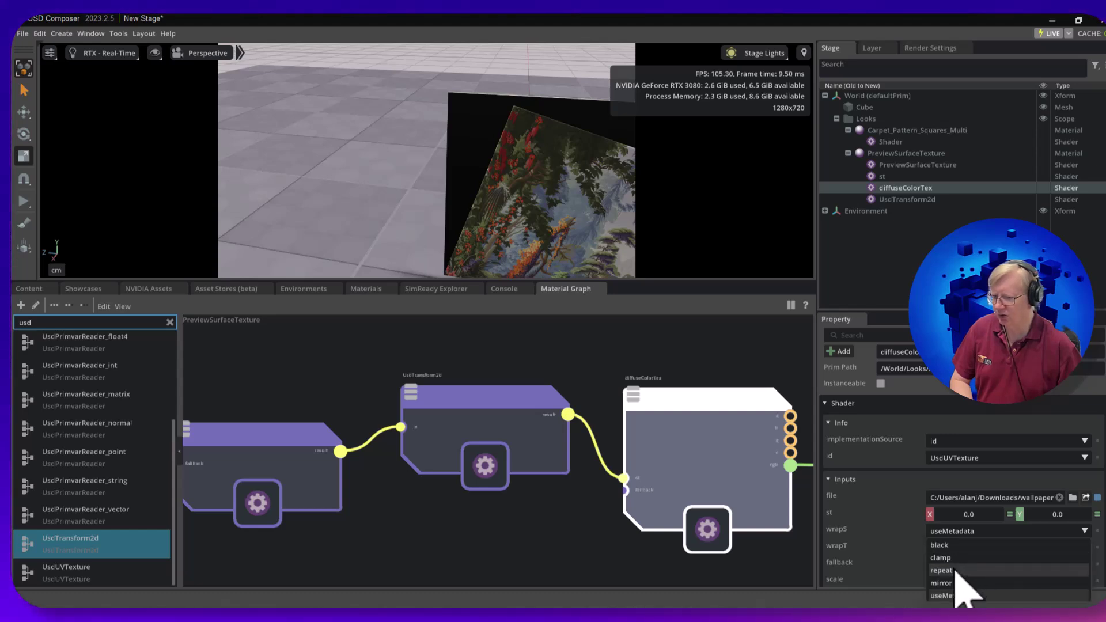
click(954, 570)
click(960, 548)
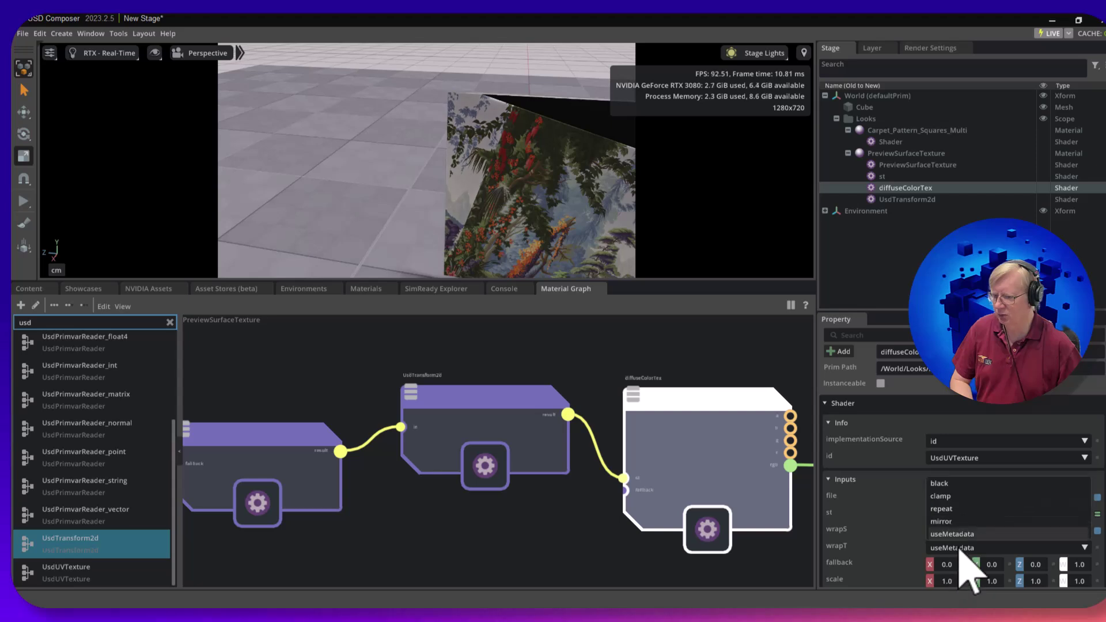
click(956, 508)
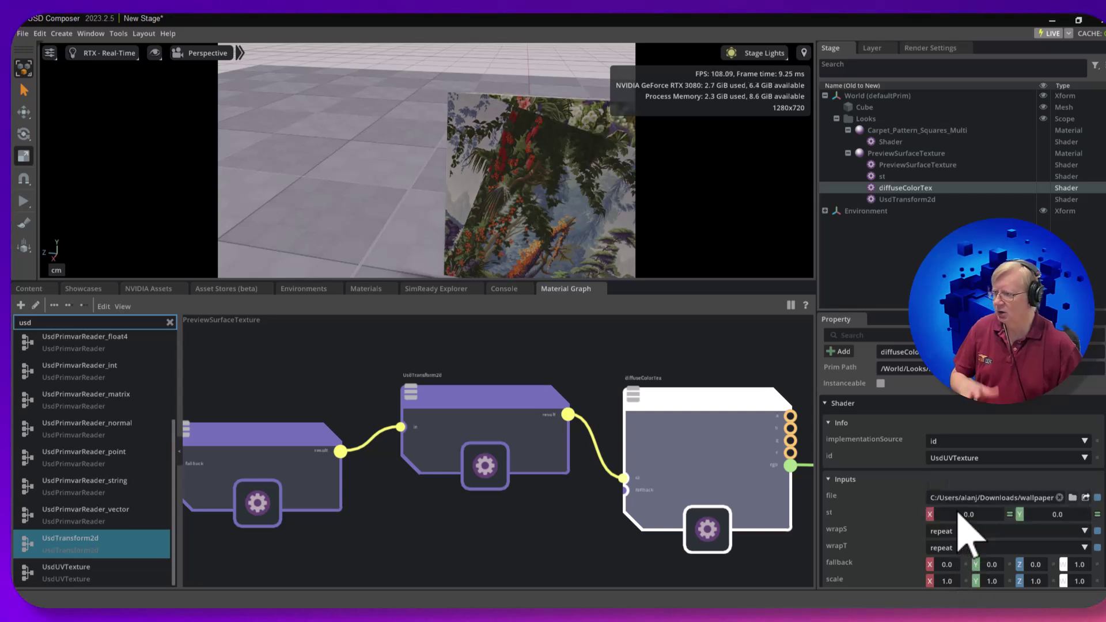
- Change the diffuseColorTex node's wrapS mode to mirror
click(958, 532)
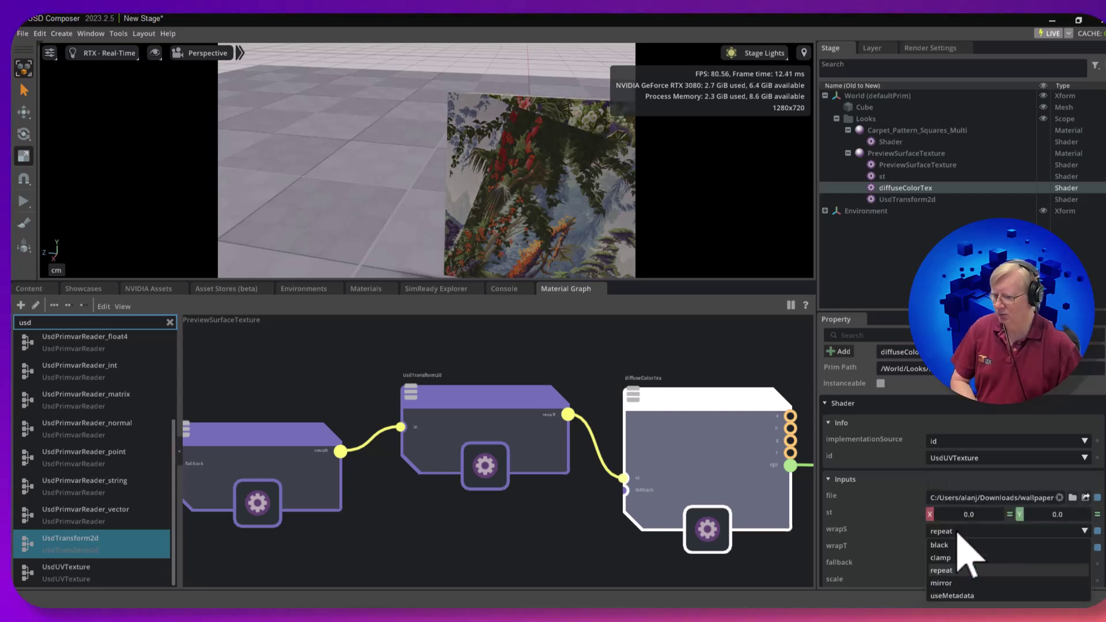
click(952, 589)
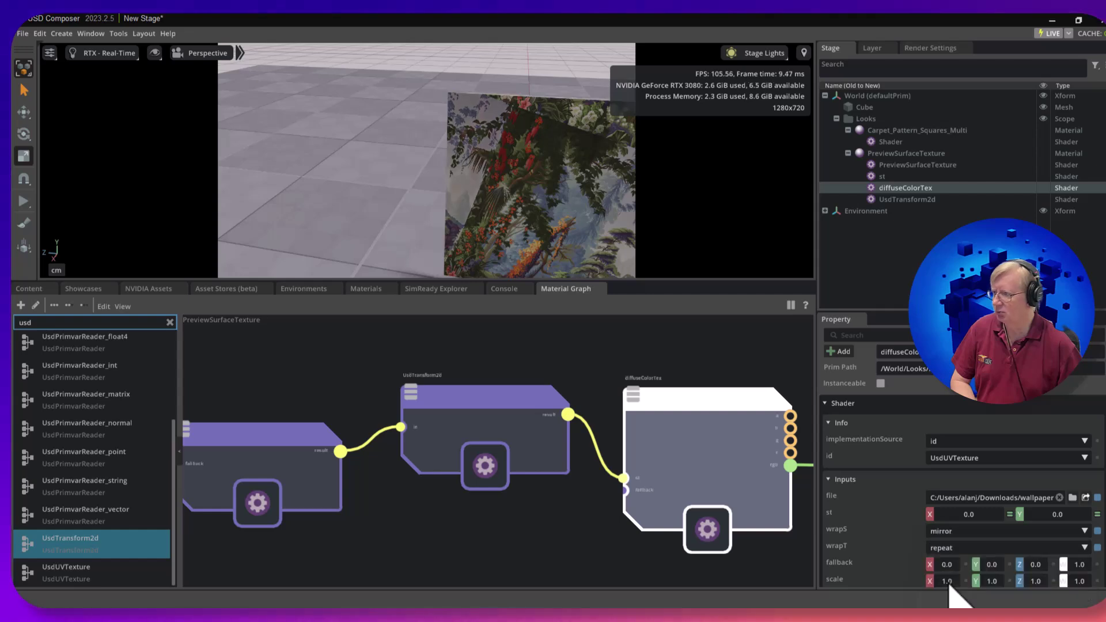
- Set the diffuseColorTex node's wrapT mode to mirror and view the texture on the cube's face
click(958, 548)
click(963, 532)
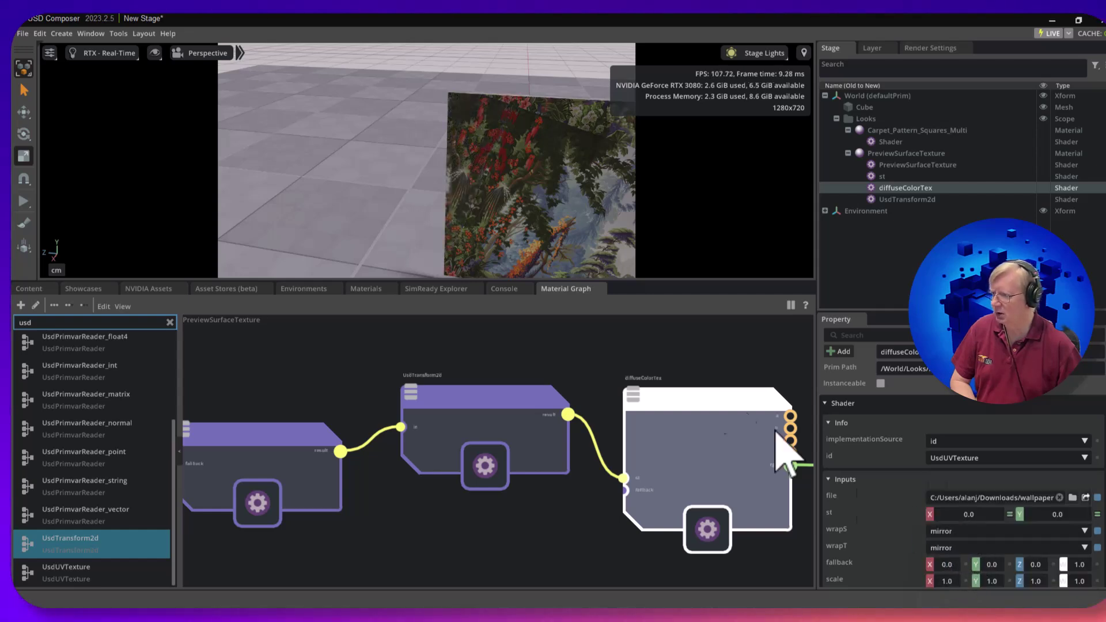
alt+drag(599, 253, 538, 202)
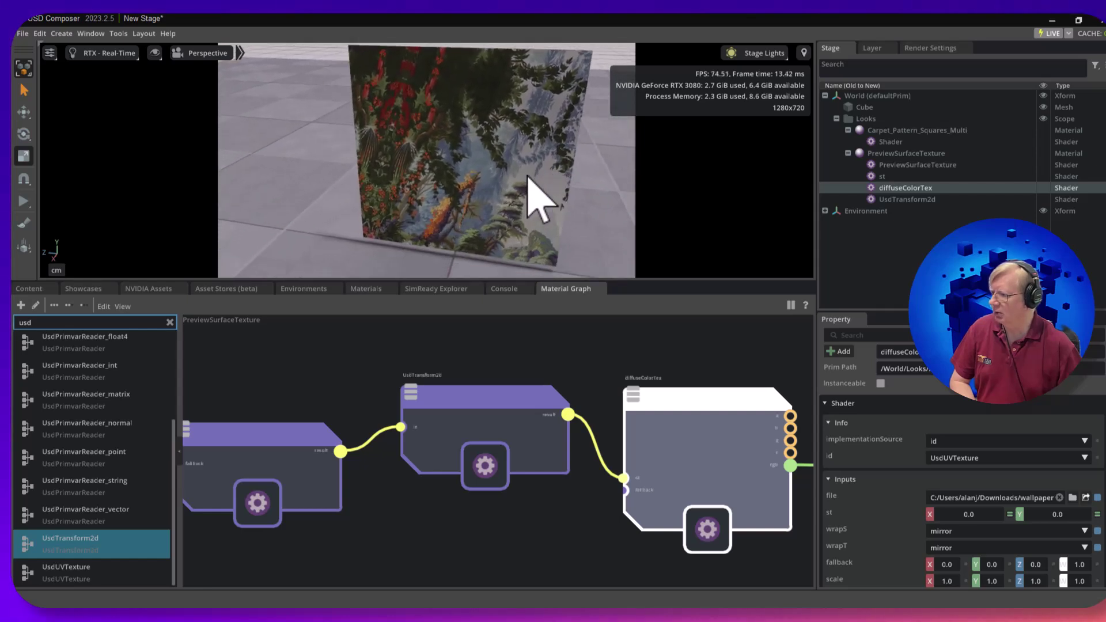
- Set the UsdTransform2d node's rotation to about -56.16
click(316, 451)
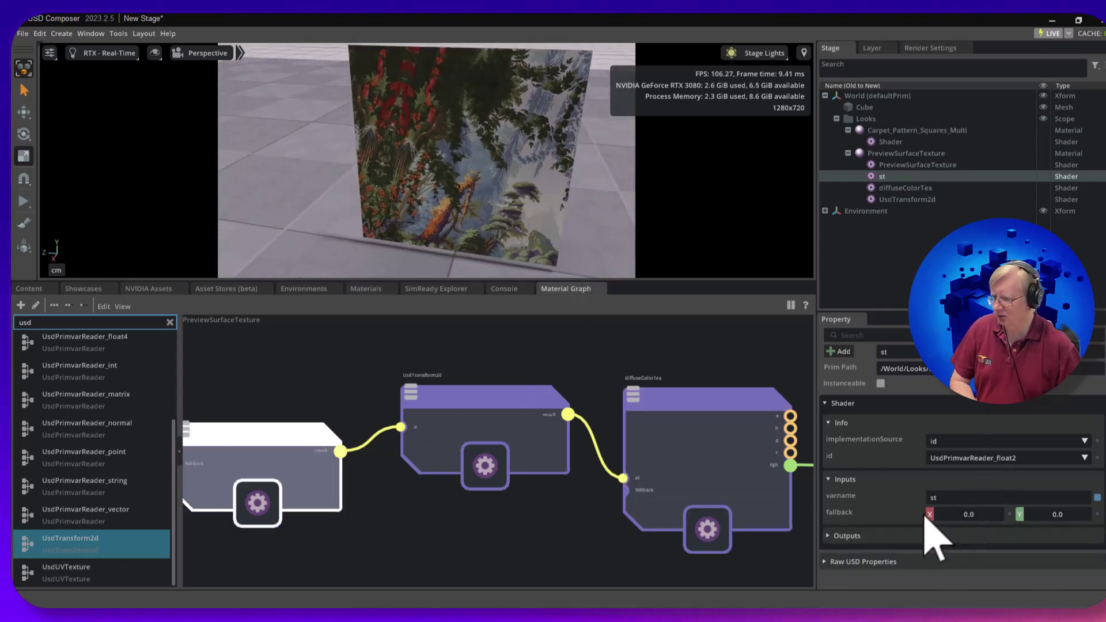
middle_drag(267, 432, 259, 397)
click(462, 381)
middle_drag(553, 348, 446, 368)
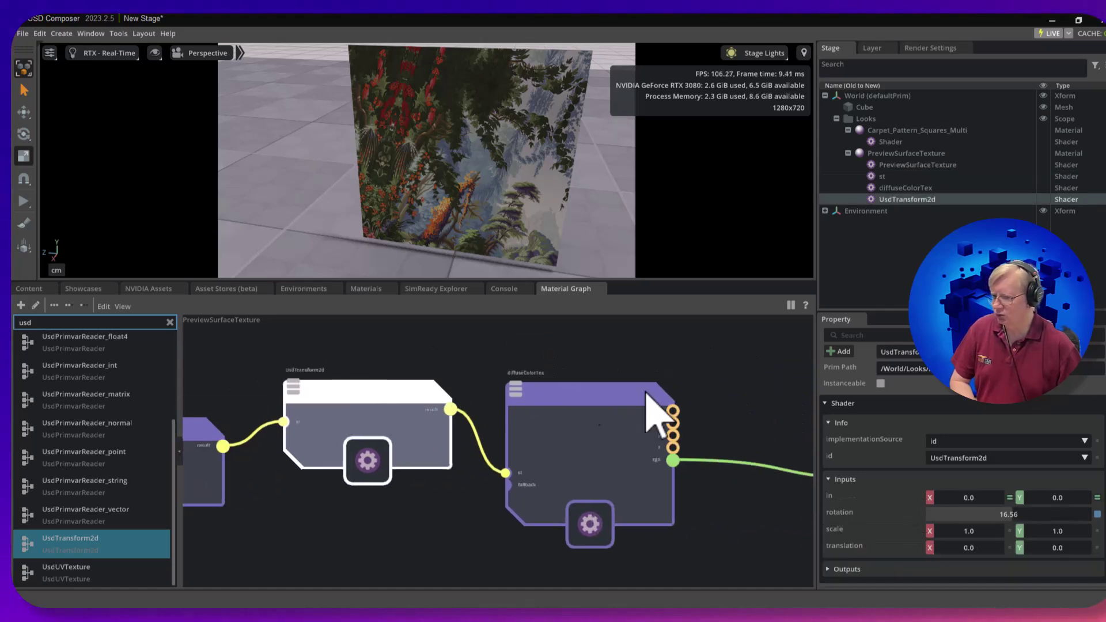
drag(1009, 516, 957, 523)
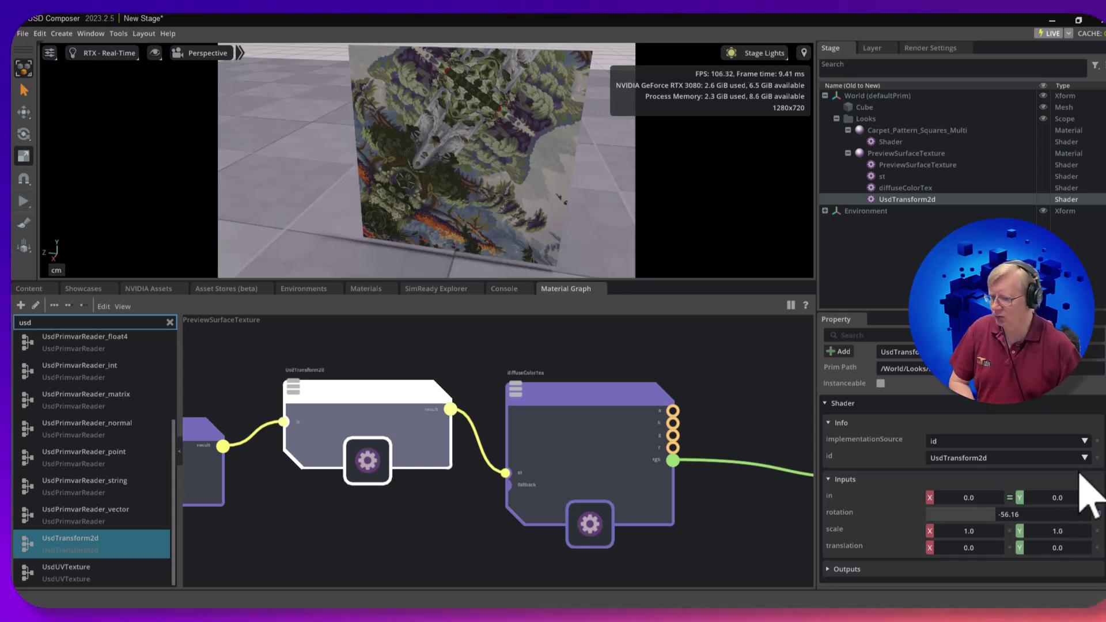
- Set the UsdTransform2d scale to 2.0 in both X and Y, and reset its rotation to the default
drag(979, 534, 980, 533)
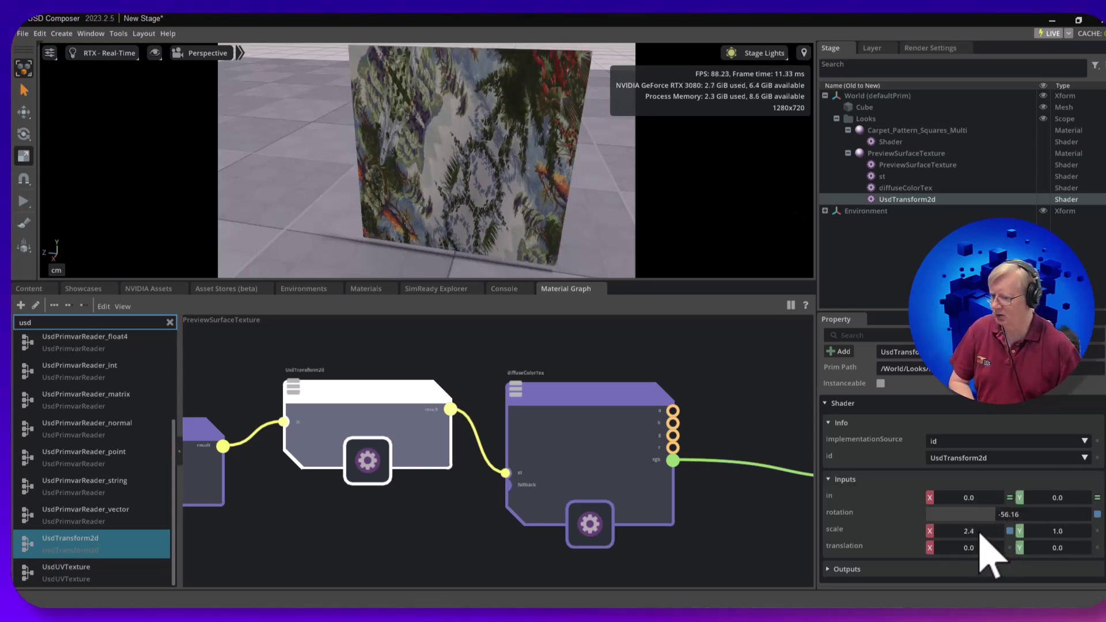
text(2)
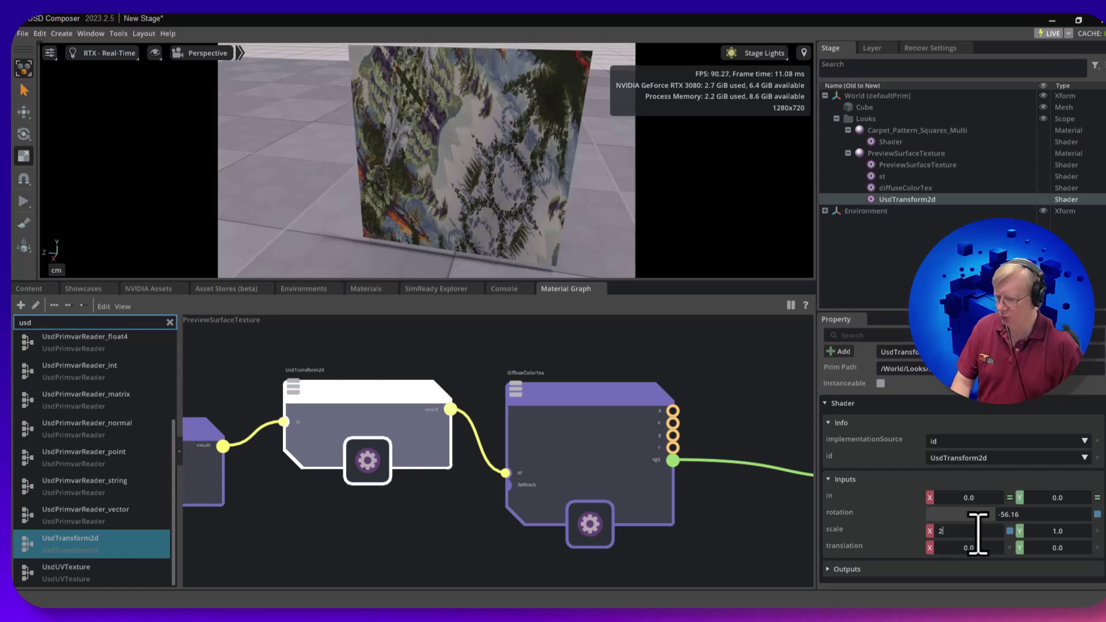
text(2)
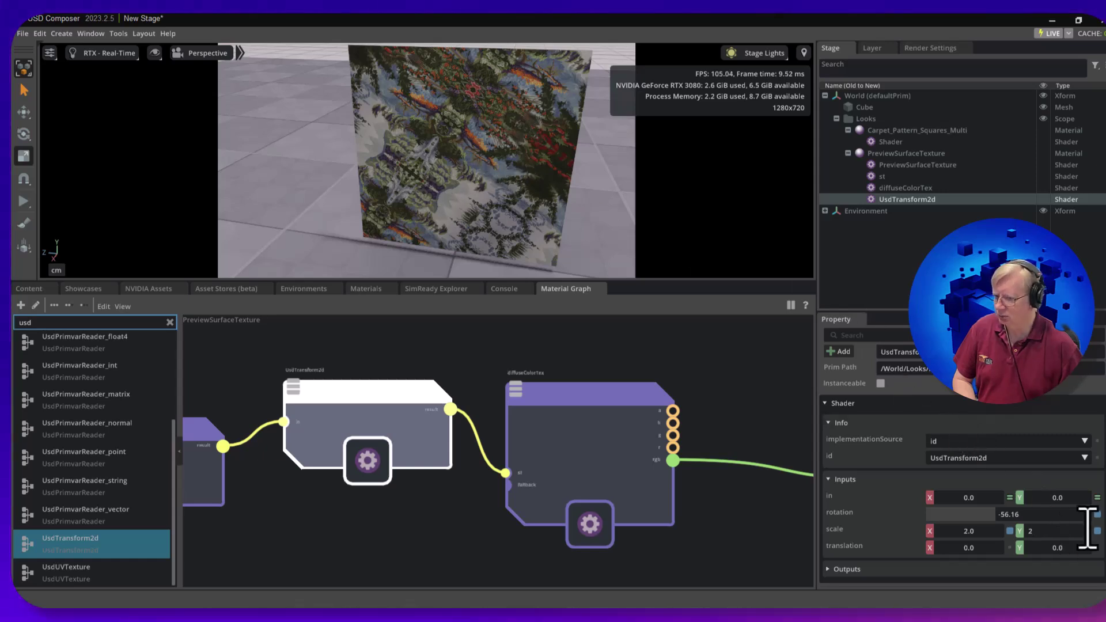
key(Return)
click(1097, 513)
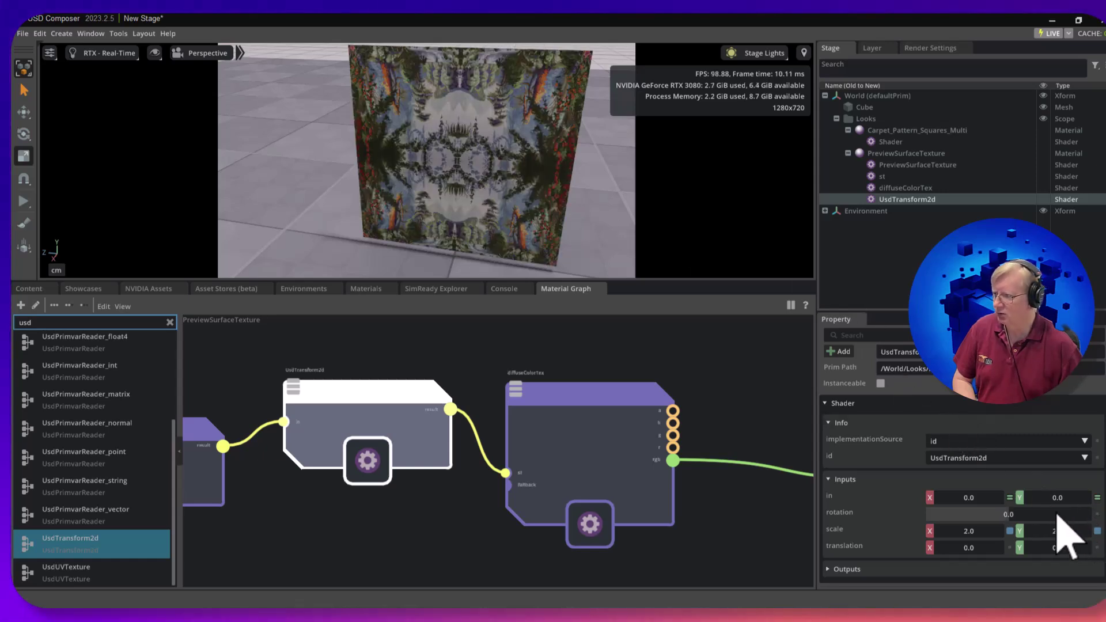
- Set both the wrapS and wrapT modes of the diffuseColorTex node back to repeat
click(624, 438)
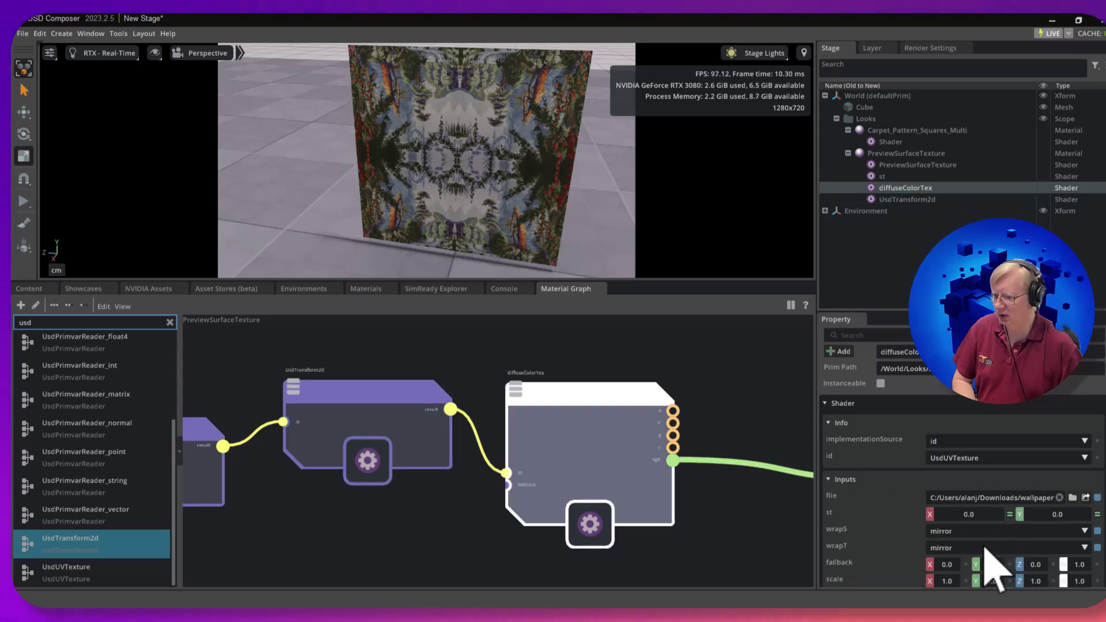
click(968, 531)
click(961, 571)
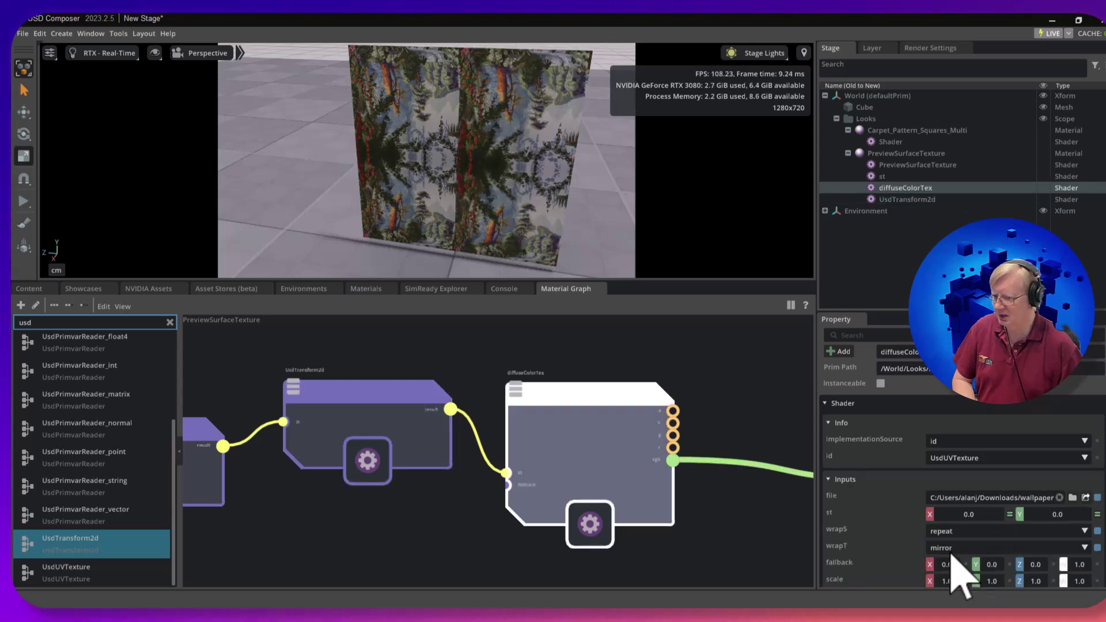
click(957, 548)
click(956, 508)
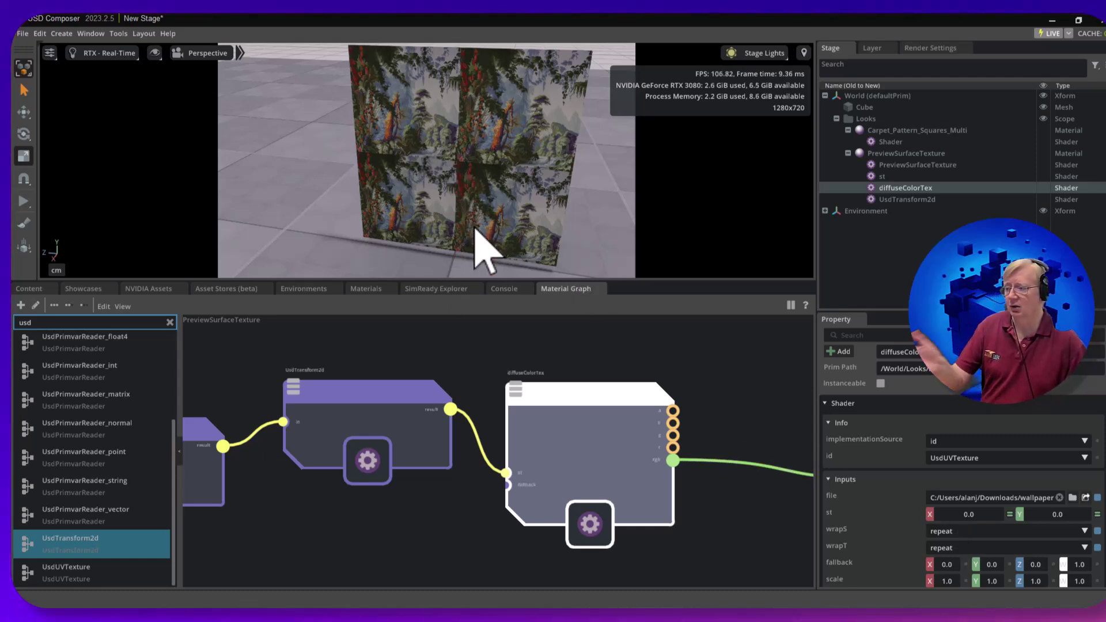
- Move the PreviewSurfaceTexture shader node and the material output node closer to the diffuseColorTex node in the graph
click(371, 409)
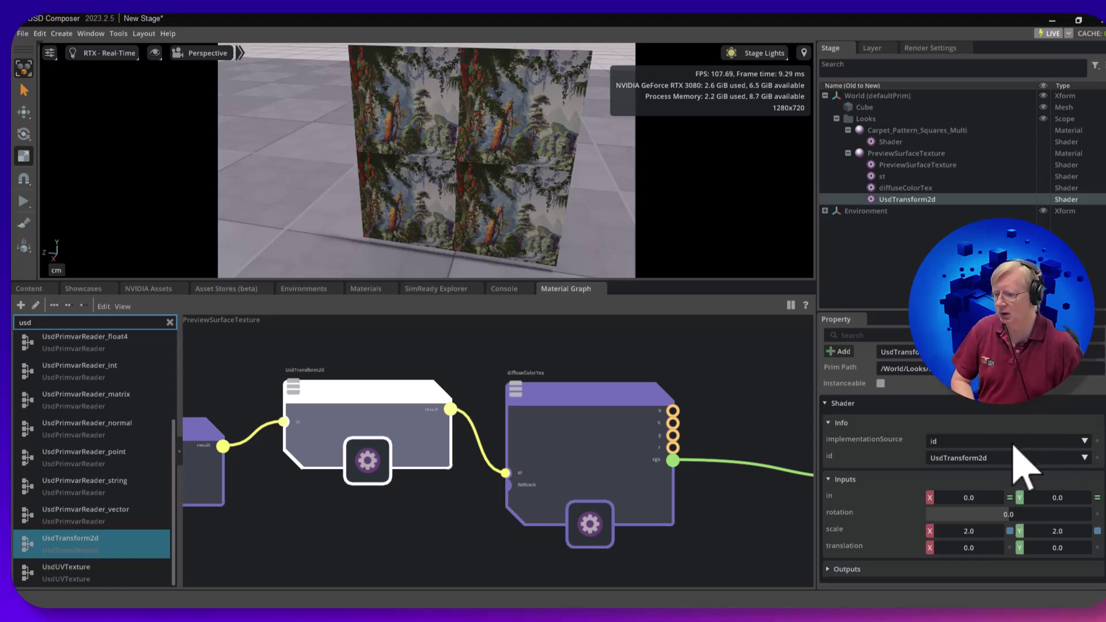
scroll(748, 486, down, 4)
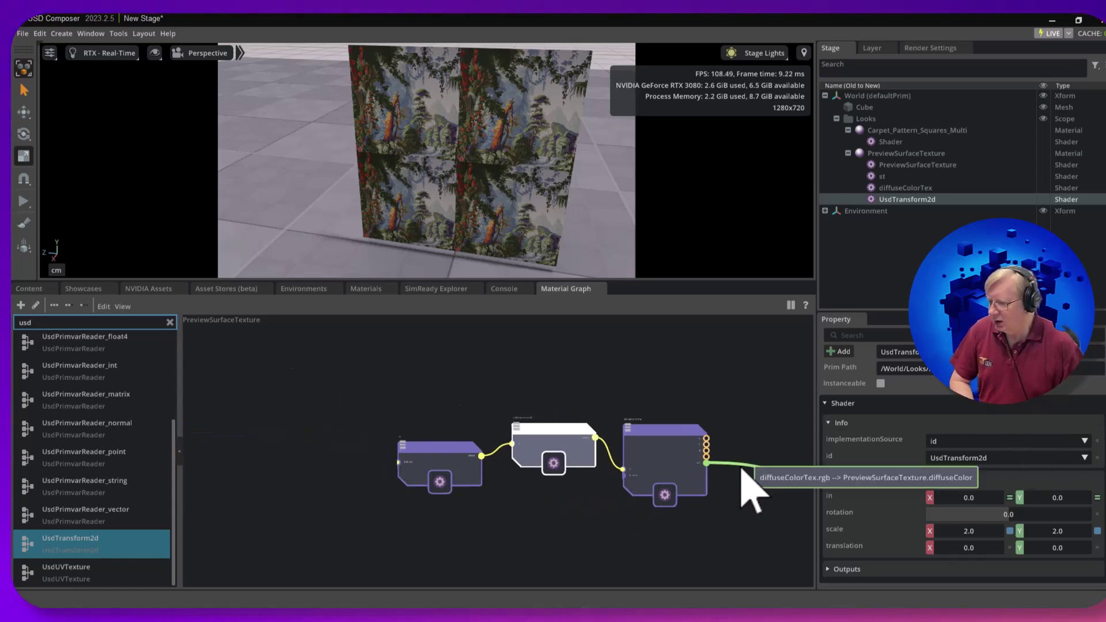
middle_drag(748, 486, 599, 462)
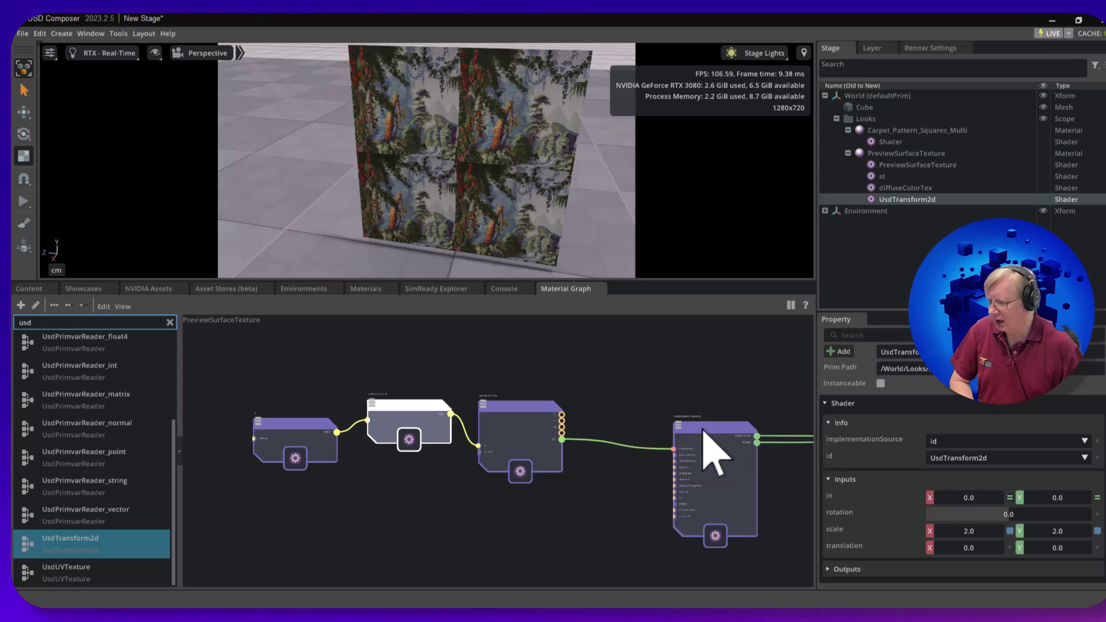
drag(703, 432, 668, 422)
middle_drag(708, 390, 541, 367)
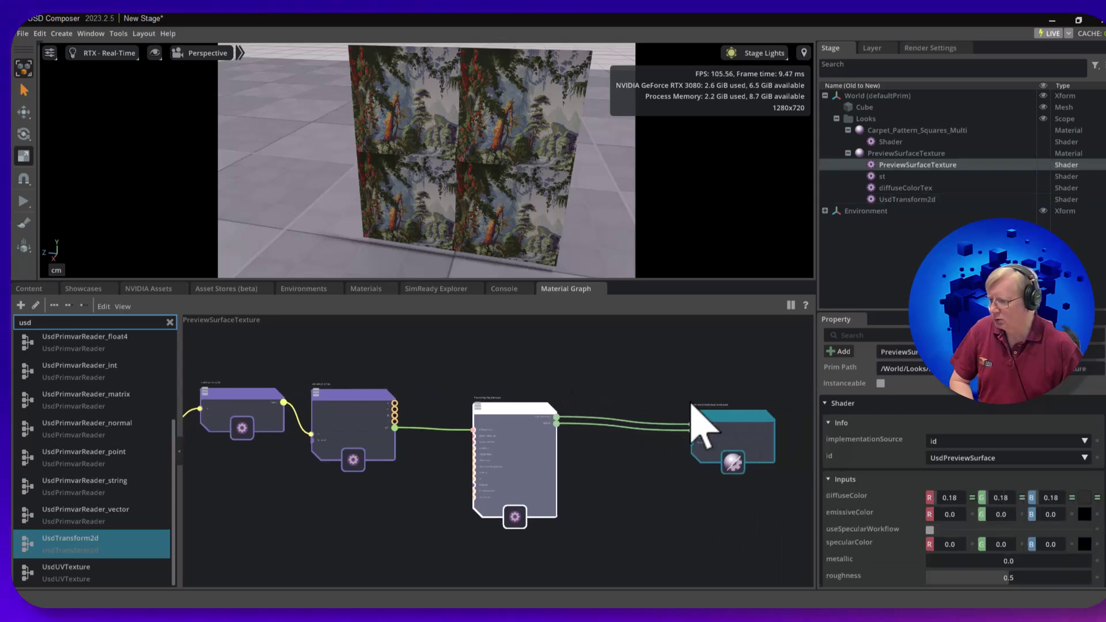
drag(697, 423, 646, 424)
click(659, 499)
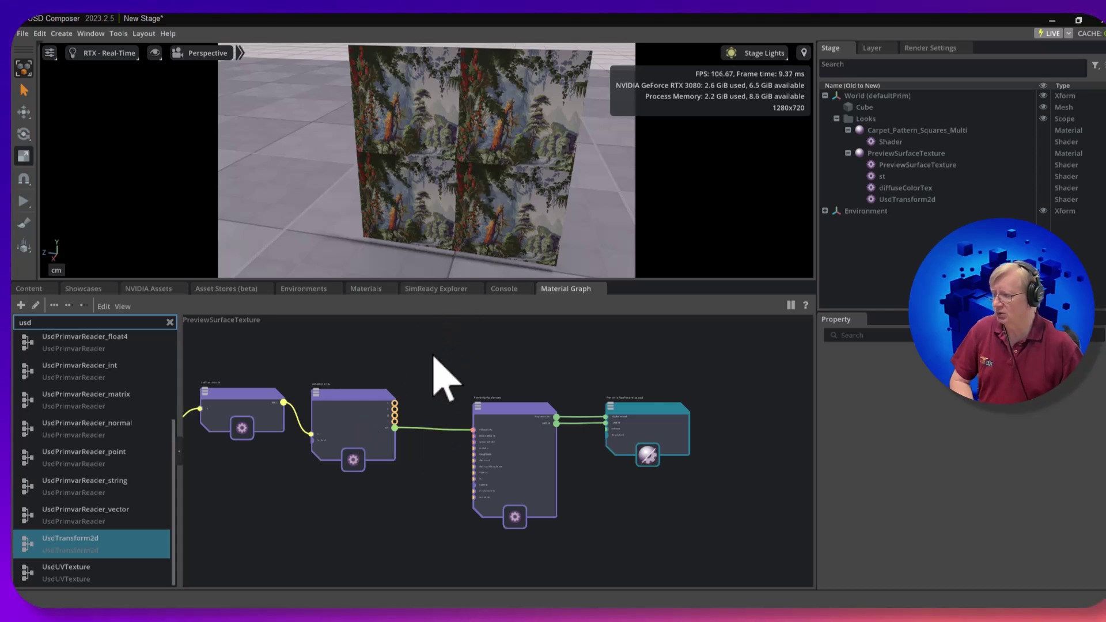
middle_drag(439, 371, 558, 365)
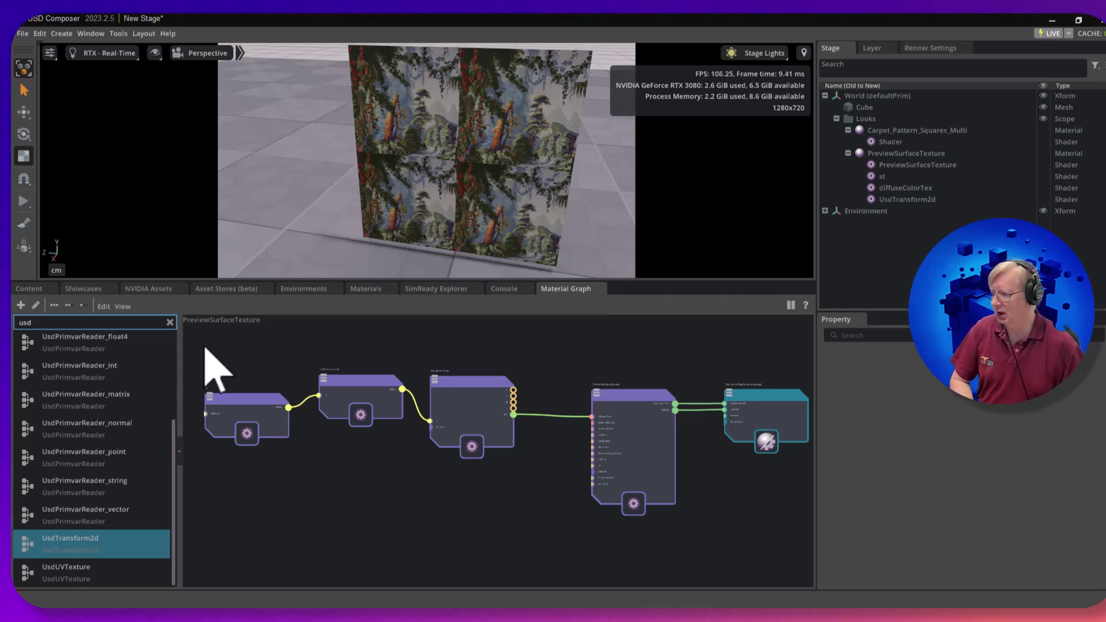
- Select the four shader nodes in the graph, and apply the Carpet_Pattern_Squares_Multi material to the cube
drag(205, 349, 701, 507)
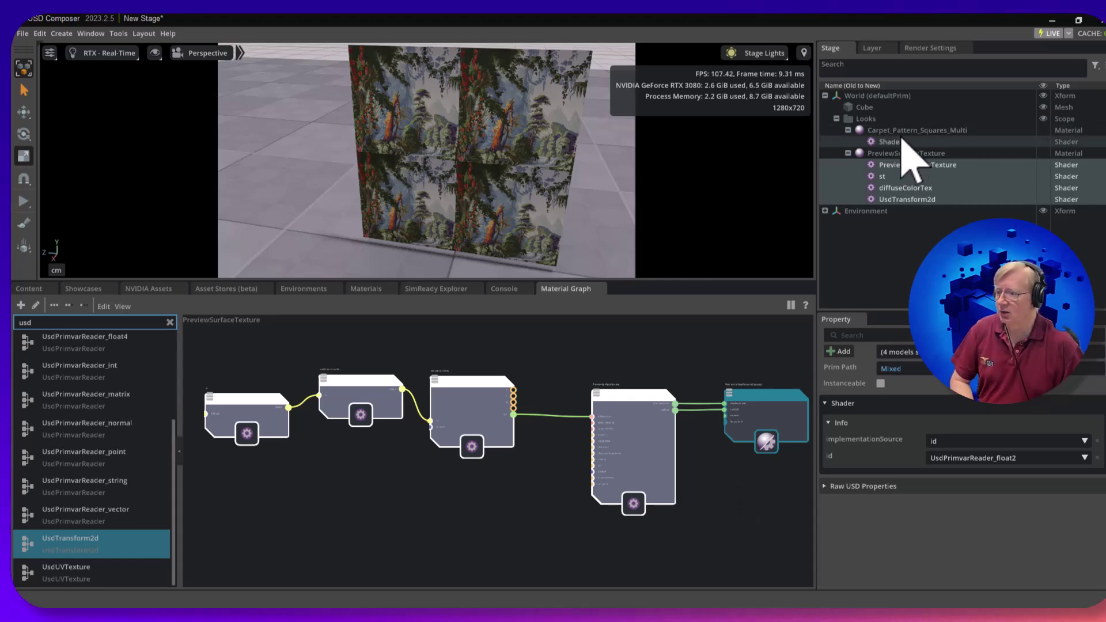
drag(871, 131, 488, 157)
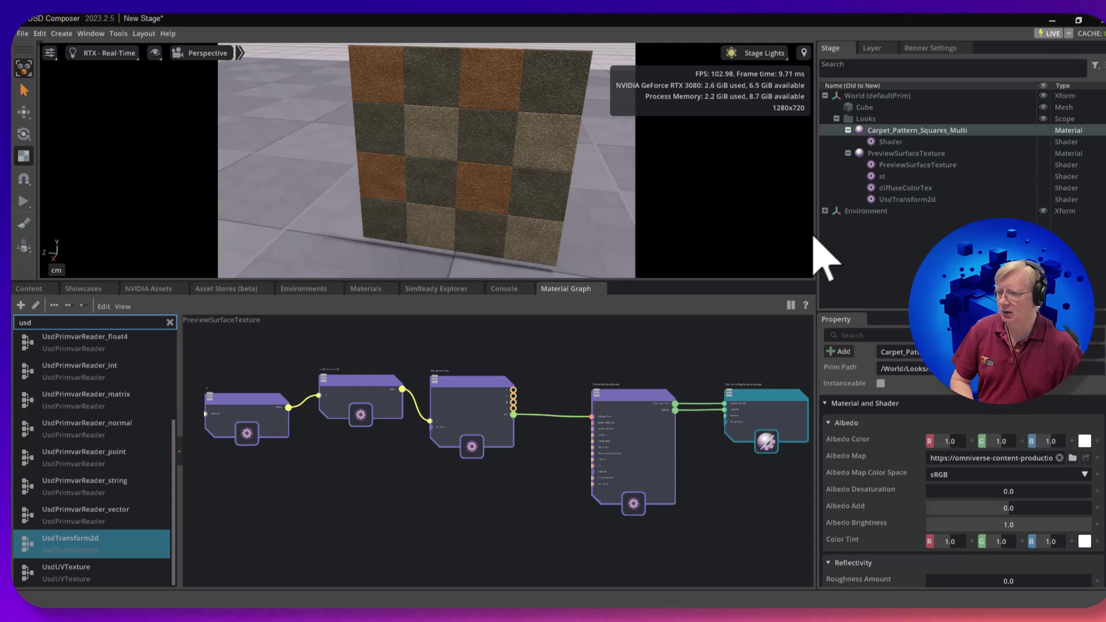
- Move the PreviewSurfaceTexture, st, diffuseColorTex and UsdTransform2d shaders into the Carpet_Pattern_Squares_Multi material
click(900, 165)
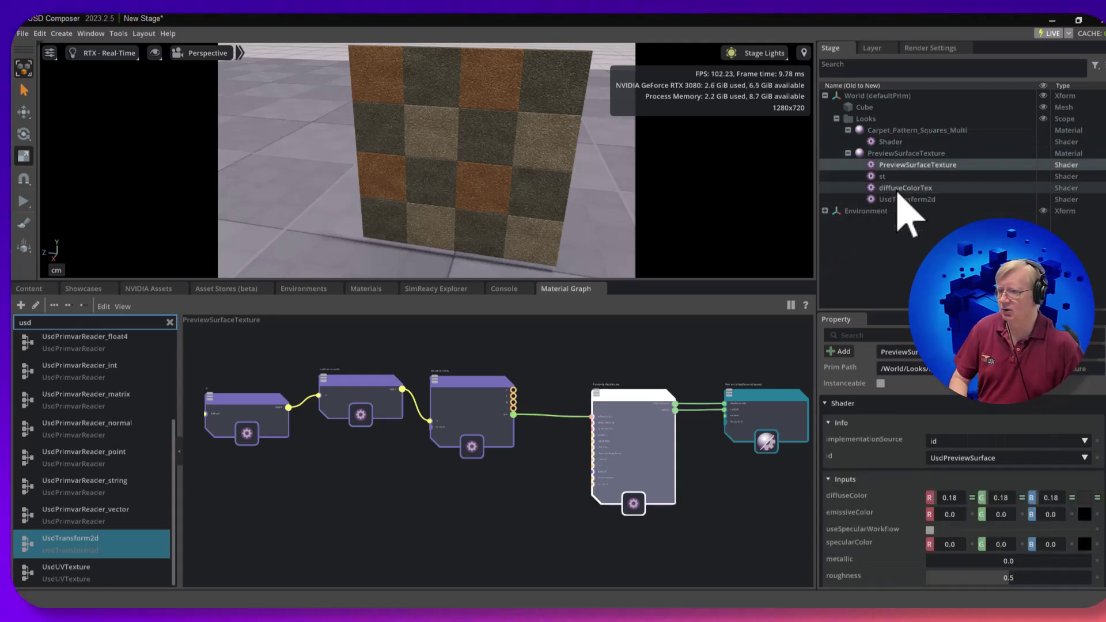
shift+click(897, 199)
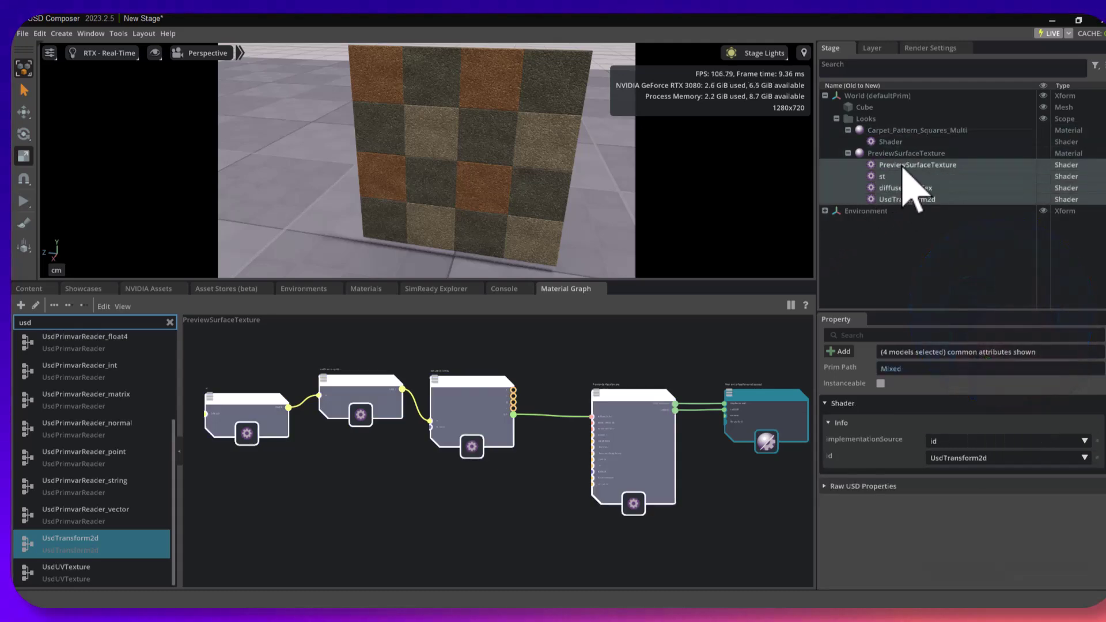
drag(902, 167, 900, 134)
- Open Carpet_Pattern_Squares_Multi in the material graph and place its four preview surface nodes above the carpet Shader node without overlap
right_click(897, 131)
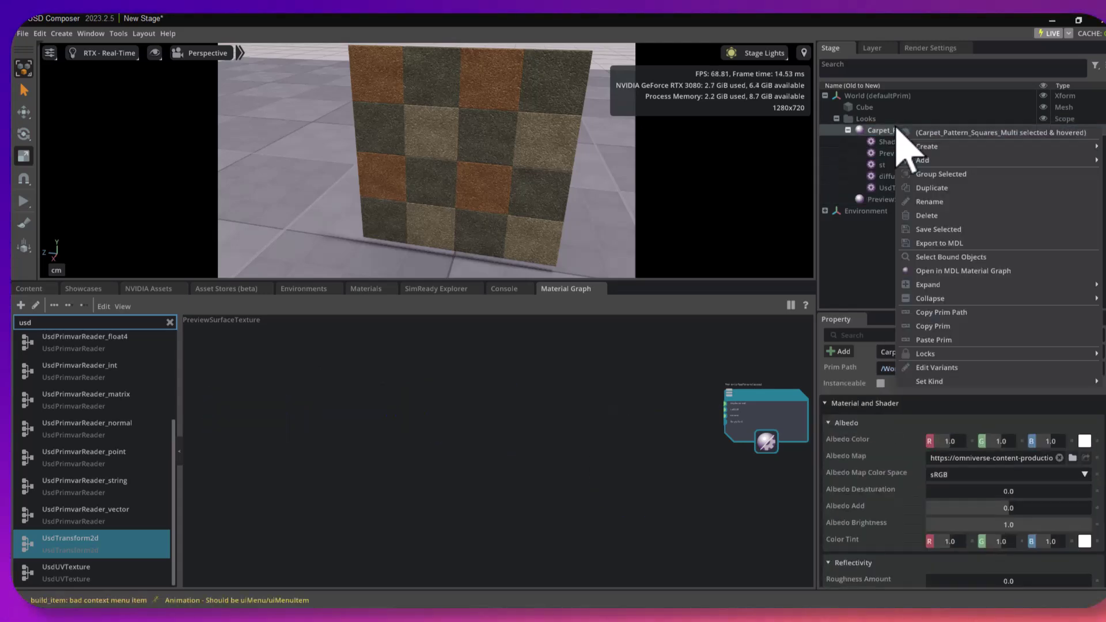
click(947, 291)
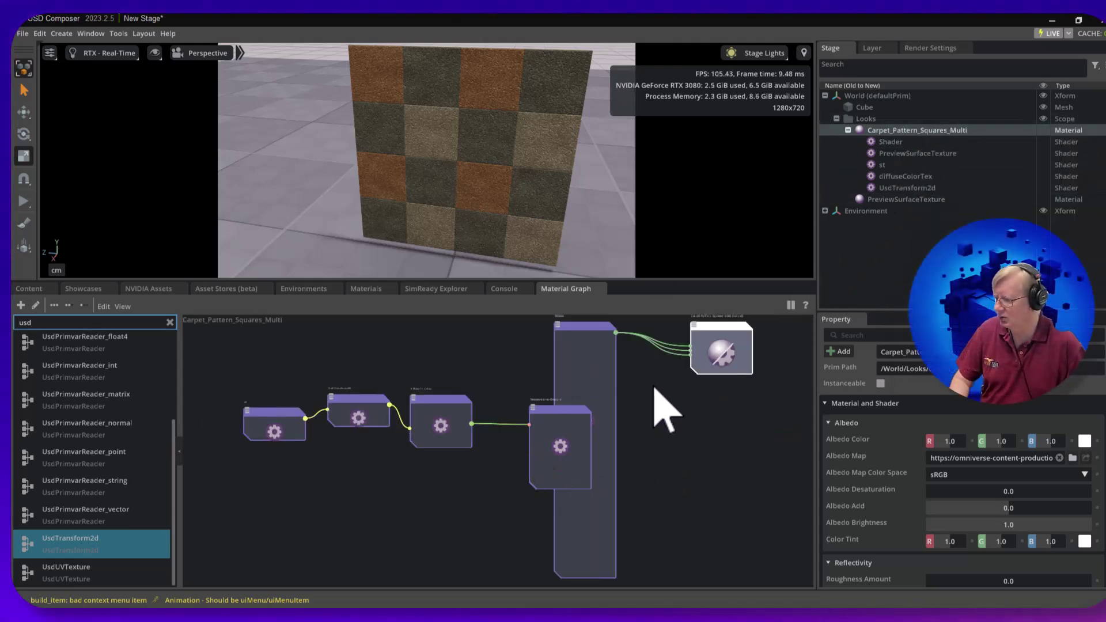
middle_drag(654, 389, 649, 424)
drag(240, 419, 594, 373)
shift+click(538, 494)
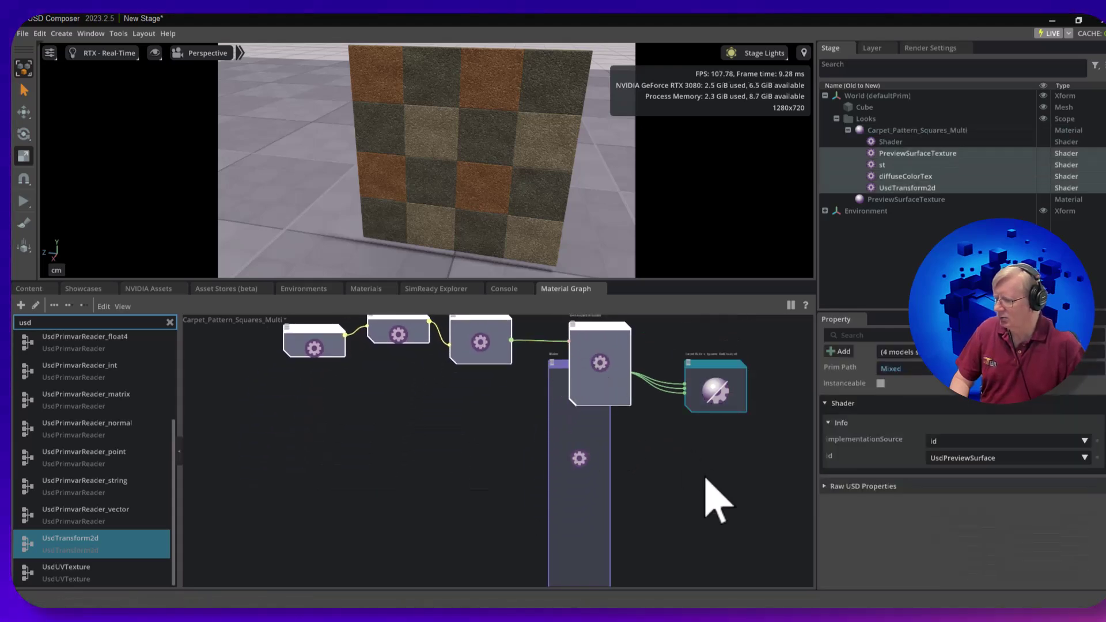
click(568, 433)
drag(568, 433, 585, 476)
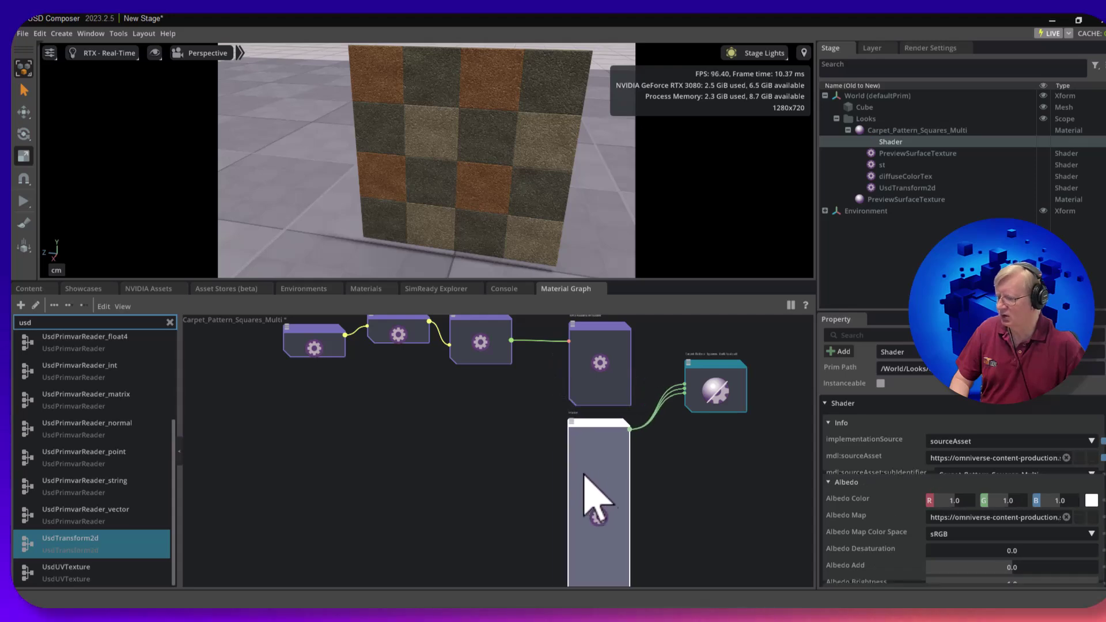
- Connect PreviewSurfaceTexture's surface and displacement outputs to the matching inputs of the Carpet_Pattern_Squares_Multi output node
scroll(599, 448, up, 6)
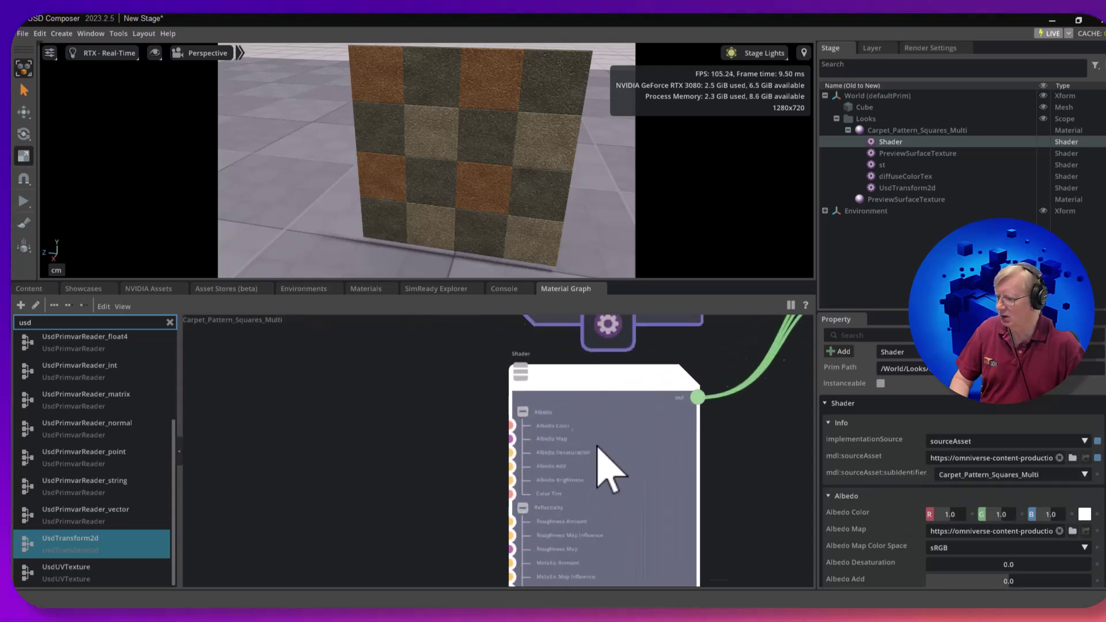
scroll(598, 447, down, 2)
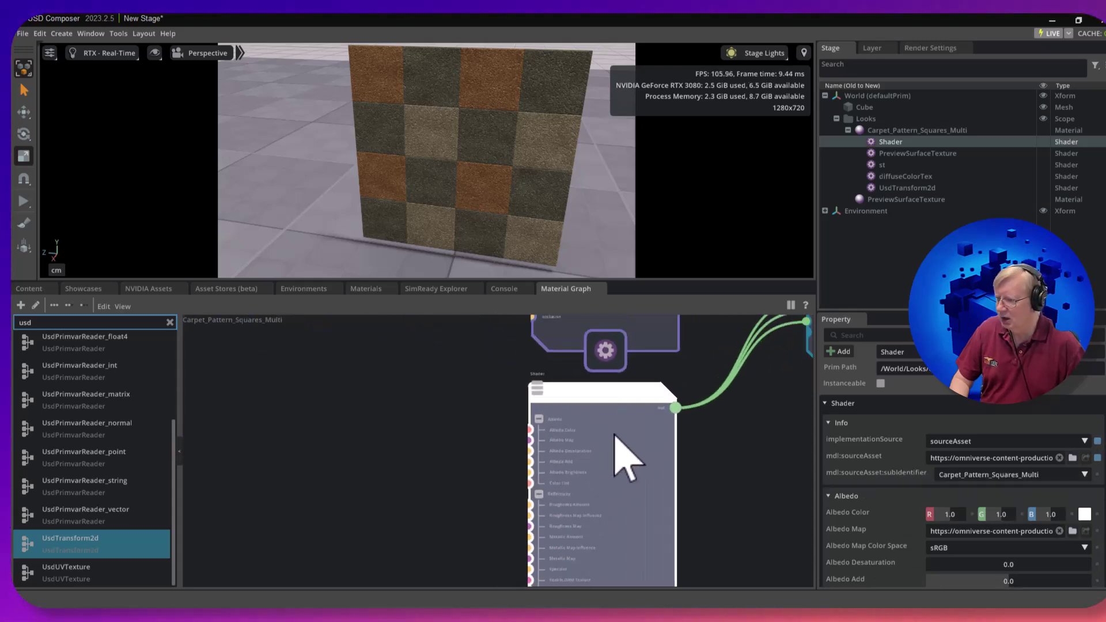
middle_drag(625, 458, 317, 544)
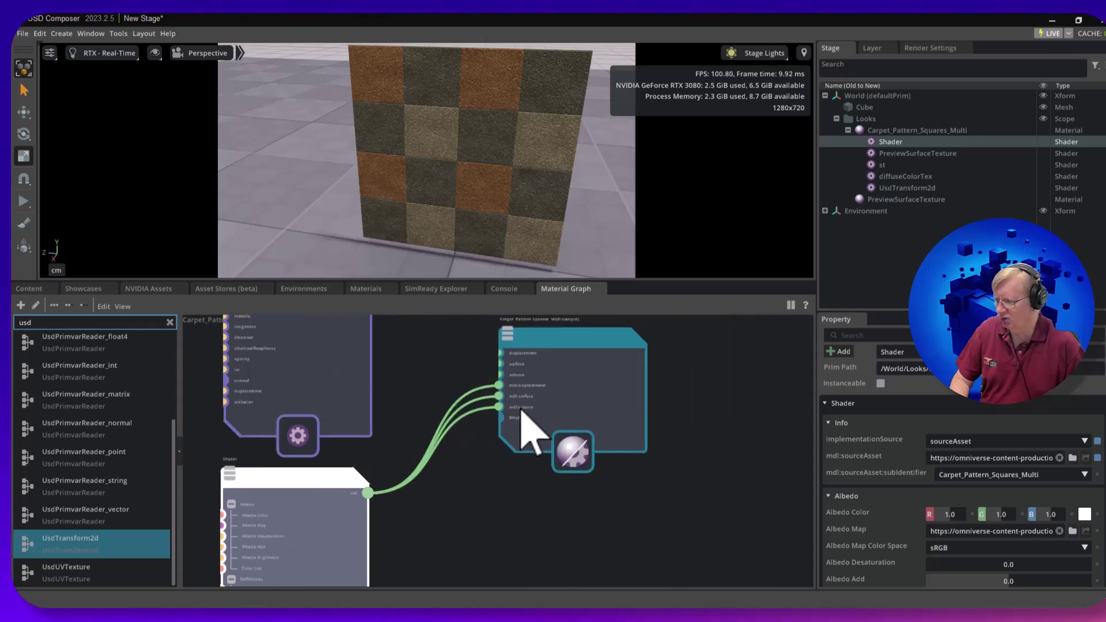
drag(459, 347, 589, 456)
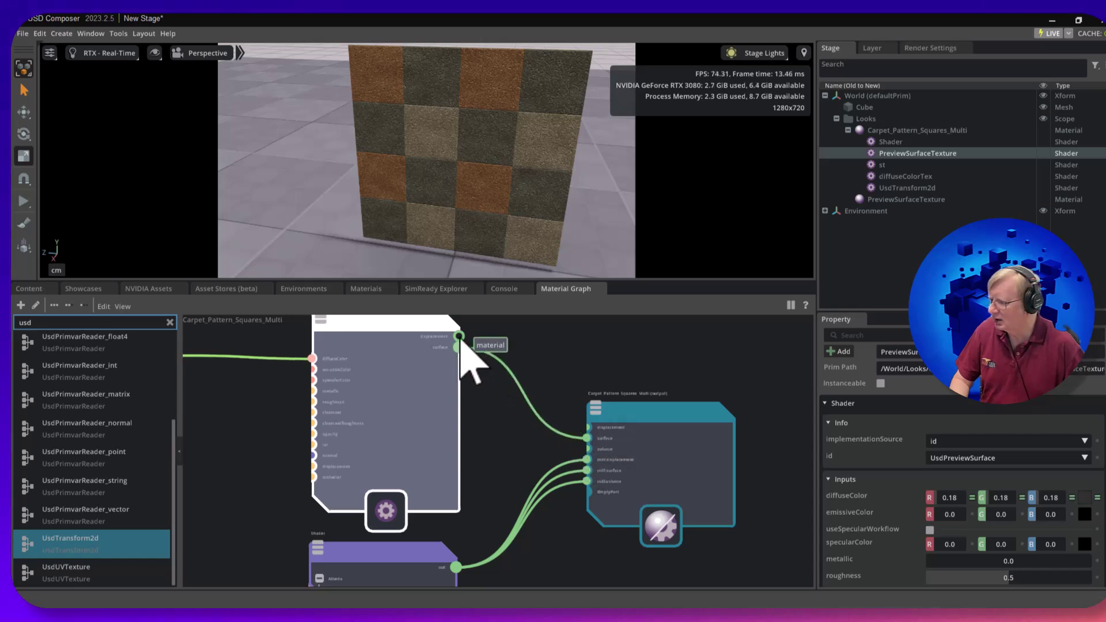
drag(459, 337, 586, 428)
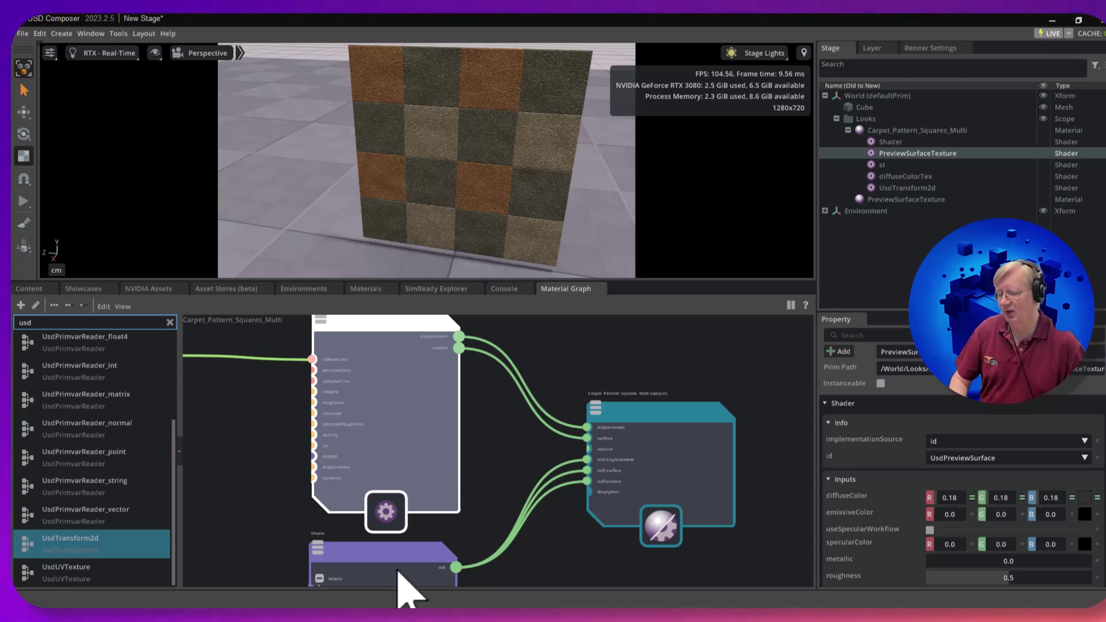
- Delete the carpet's MDL Shader node from the material to test the preview surface, and undo the deletion
middle_drag(486, 501, 511, 445)
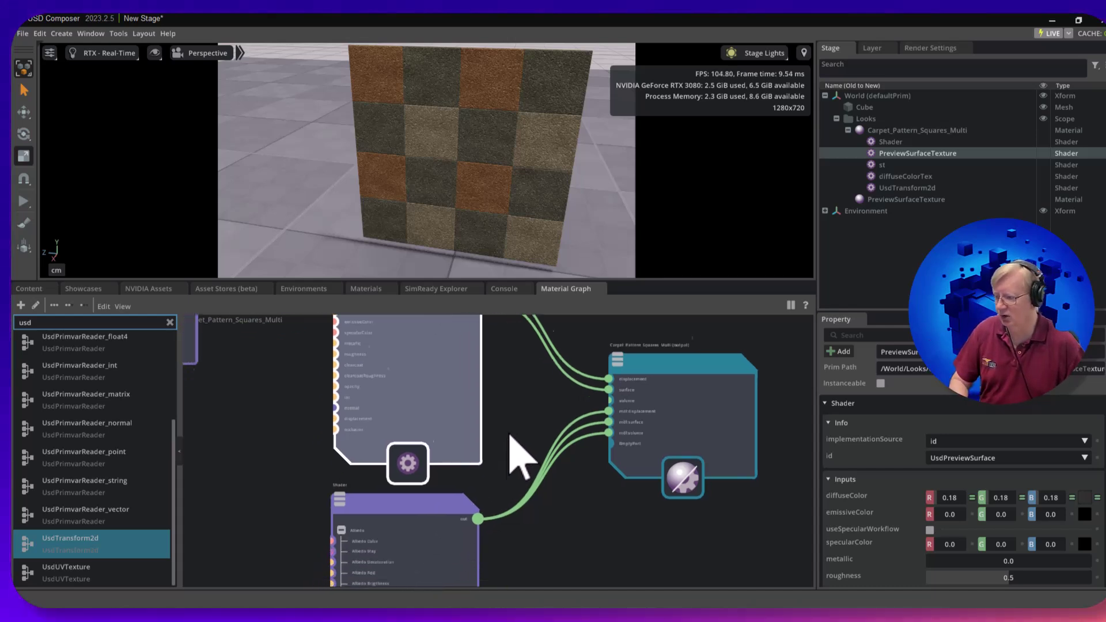
click(410, 504)
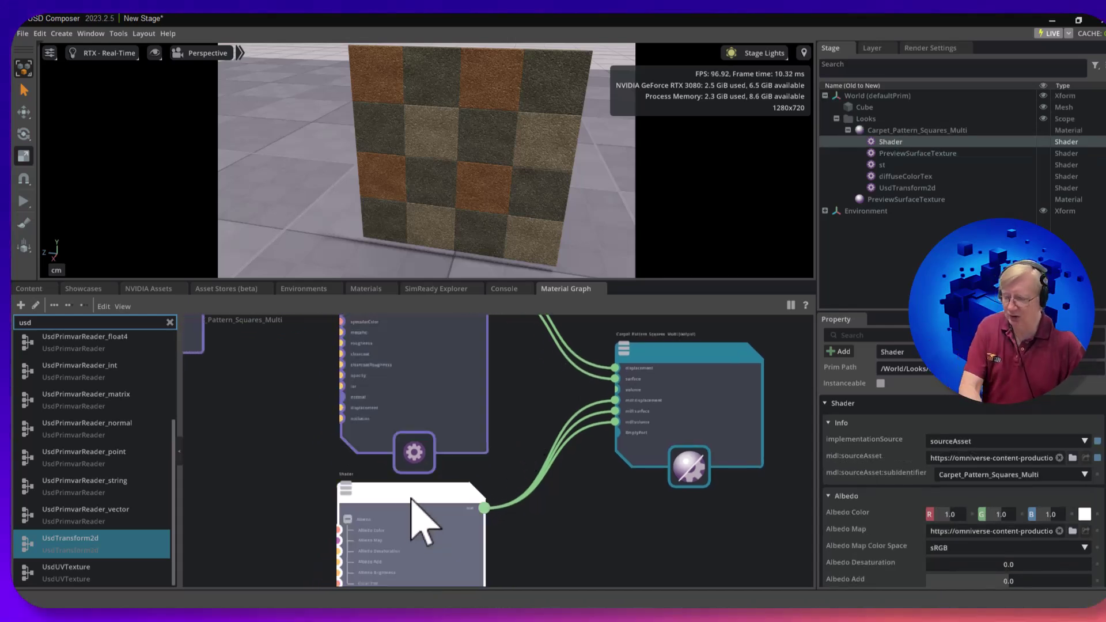
key(Delete)
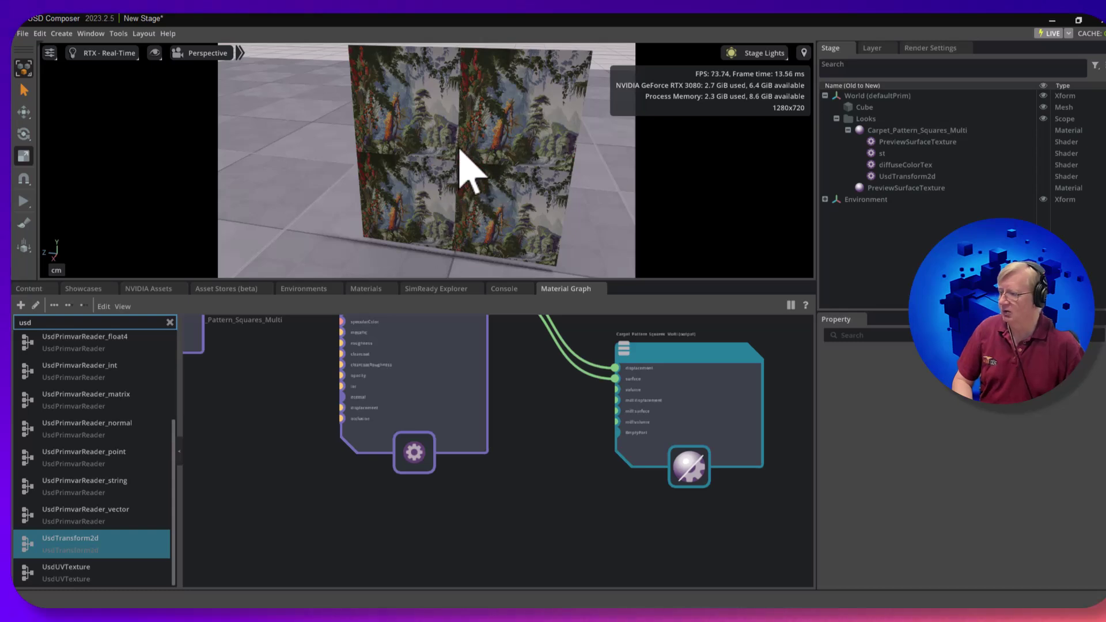
key(ctrl+z)
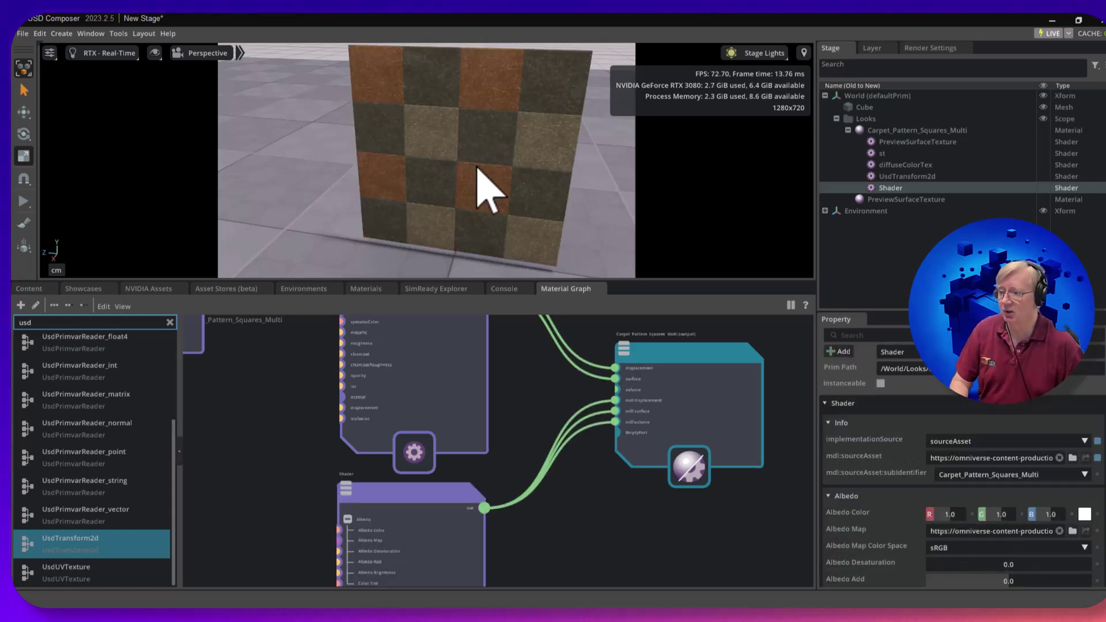